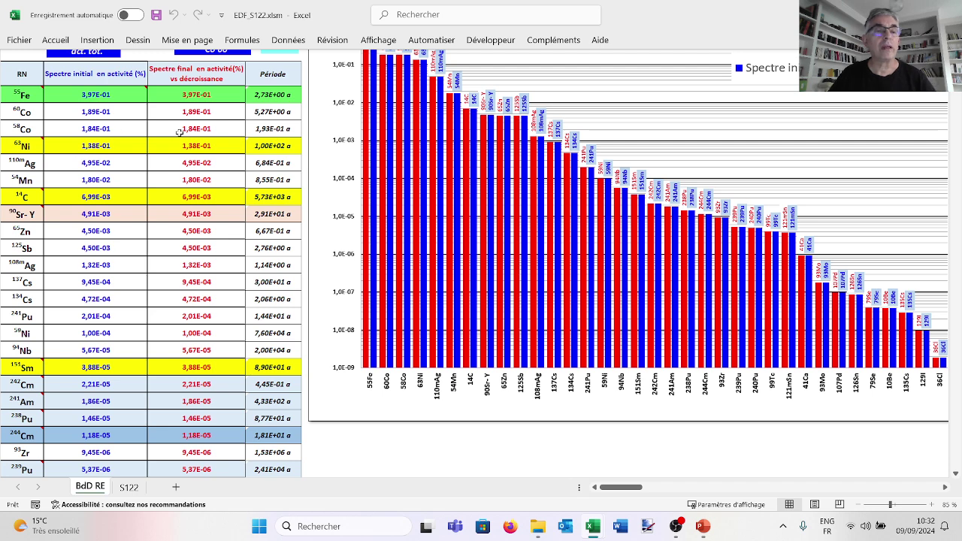
# Raise the decay duration in single steps to 6 years and compare the final and initial isotopic spectra in the chart
pyautogui.scroll(3, 179, 132)
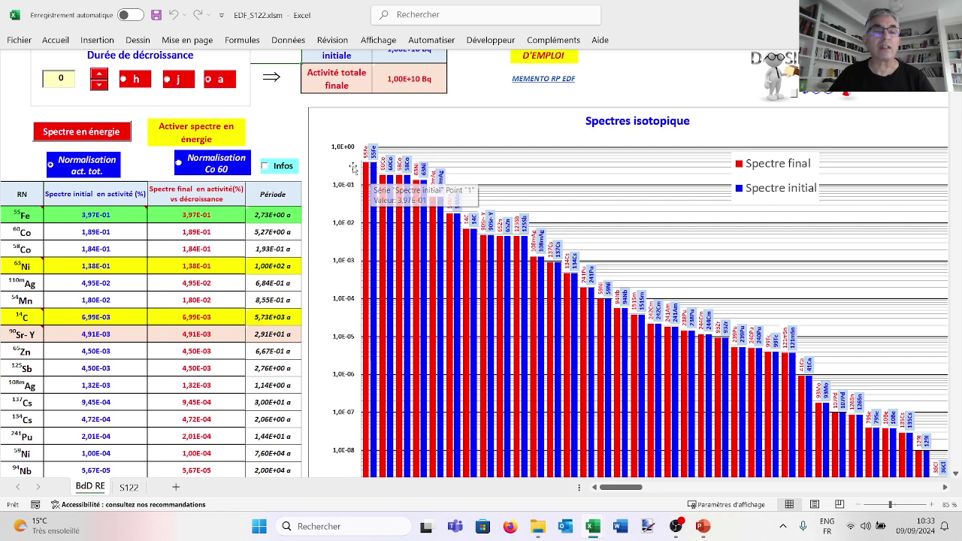
pyautogui.click(100, 77)
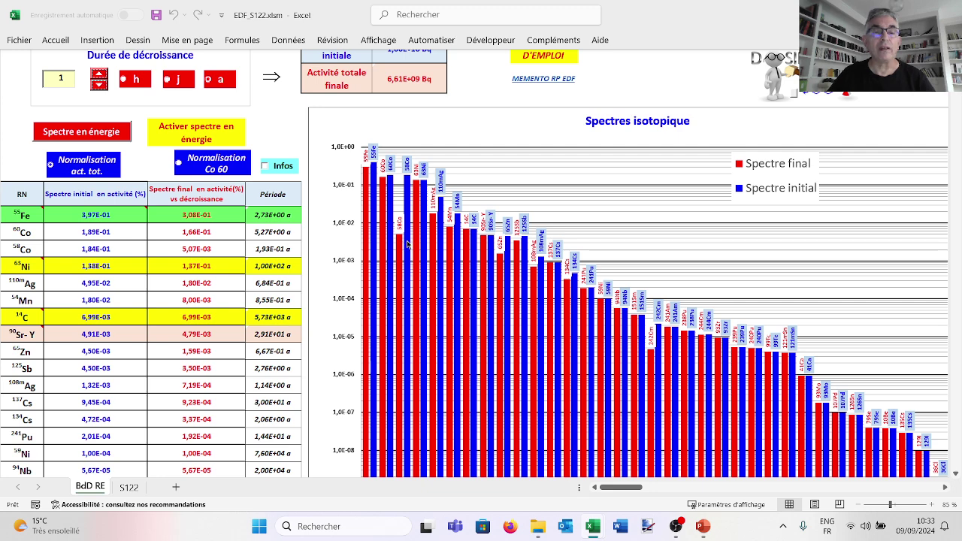
pyautogui.moveTo(406, 242)
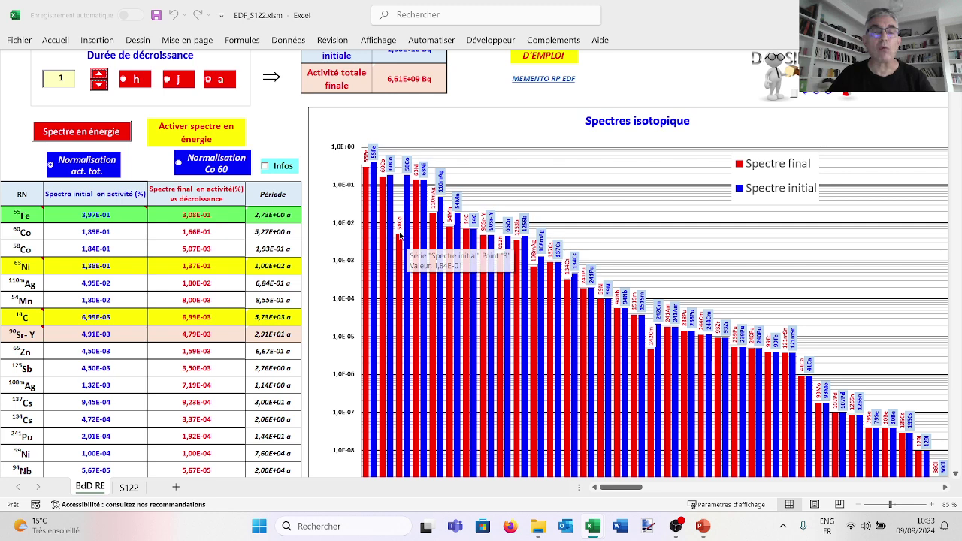
pyautogui.click(100, 75)
pyautogui.click(101, 76)
pyautogui.click(101, 75)
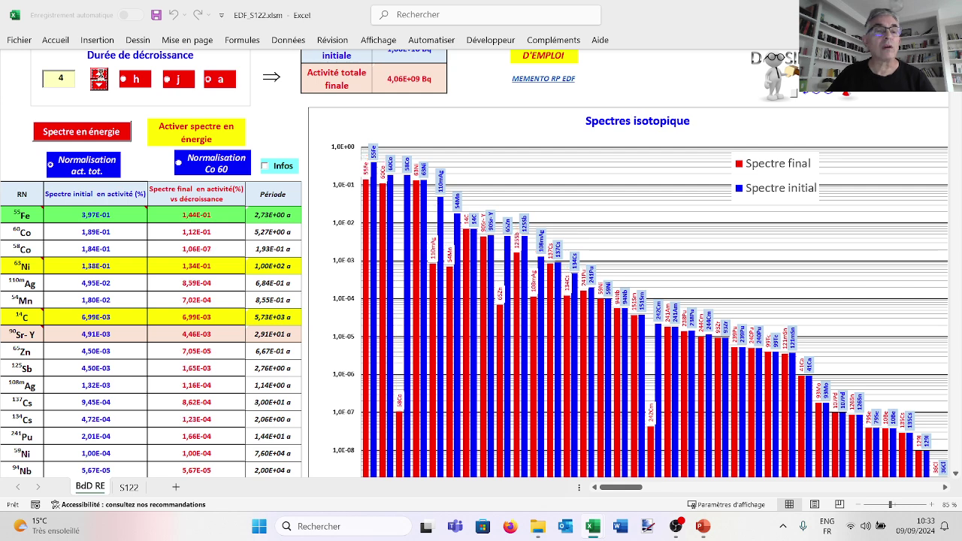
pyautogui.click(100, 76)
pyautogui.click(101, 76)
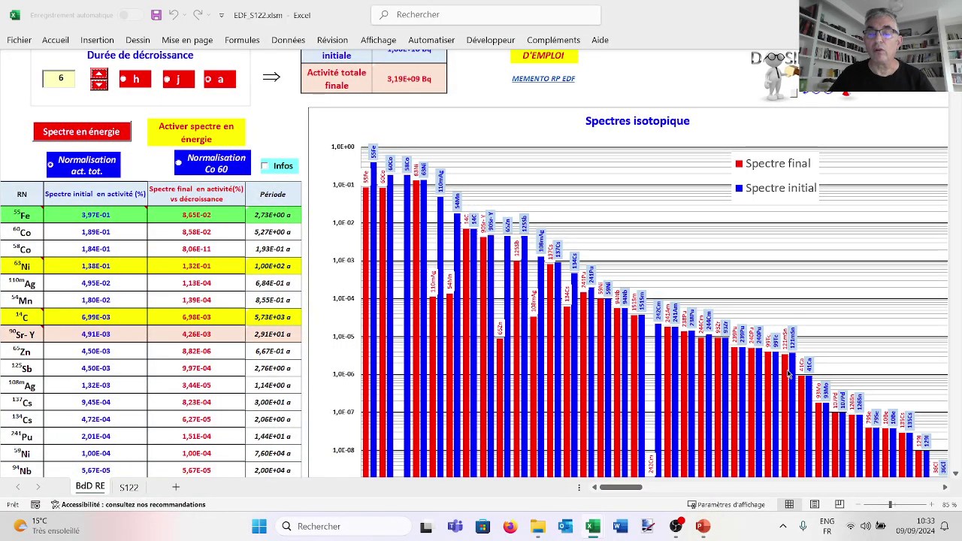
pyautogui.scroll(-3, 75, 346)
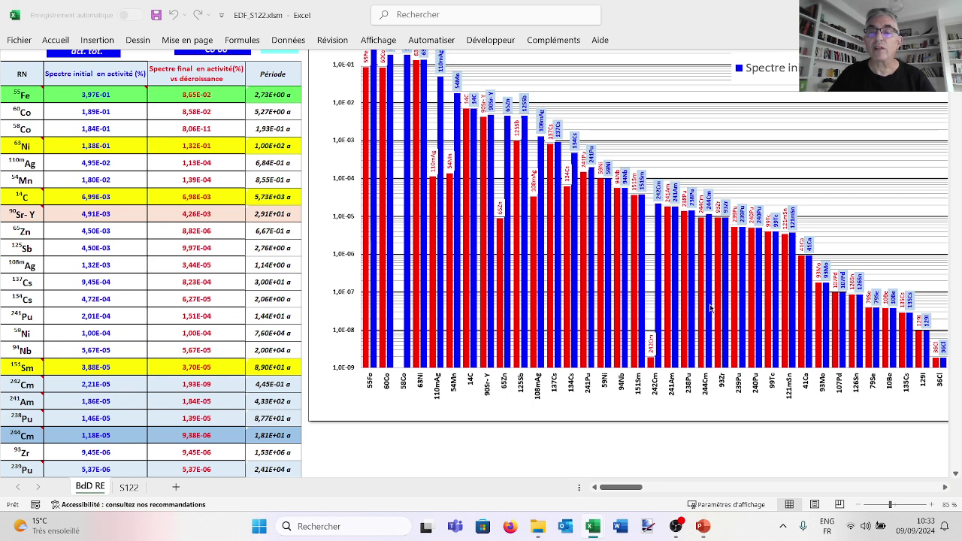
pyautogui.moveTo(711, 308)
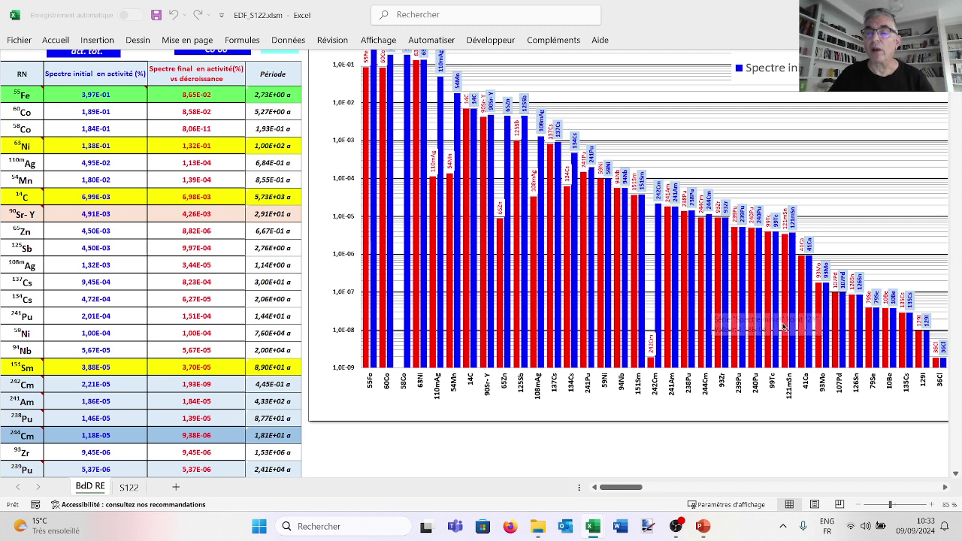
pyautogui.moveTo(866, 341)
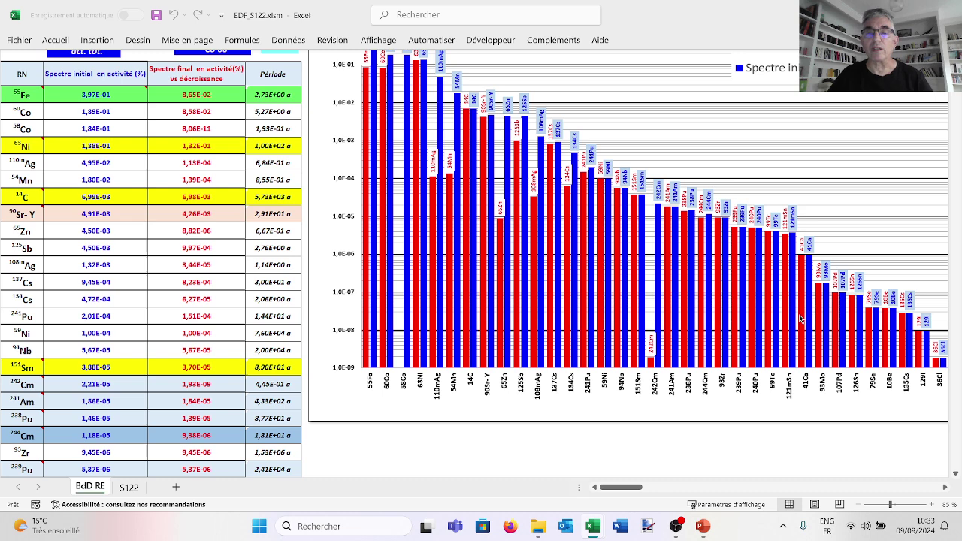
# Set the decay duration to 100 years and inspect the remaining radionuclides, such as 63Ni and 90Sr-Y, in the isotopic spectrum
pyautogui.scroll(4, 824, 325)
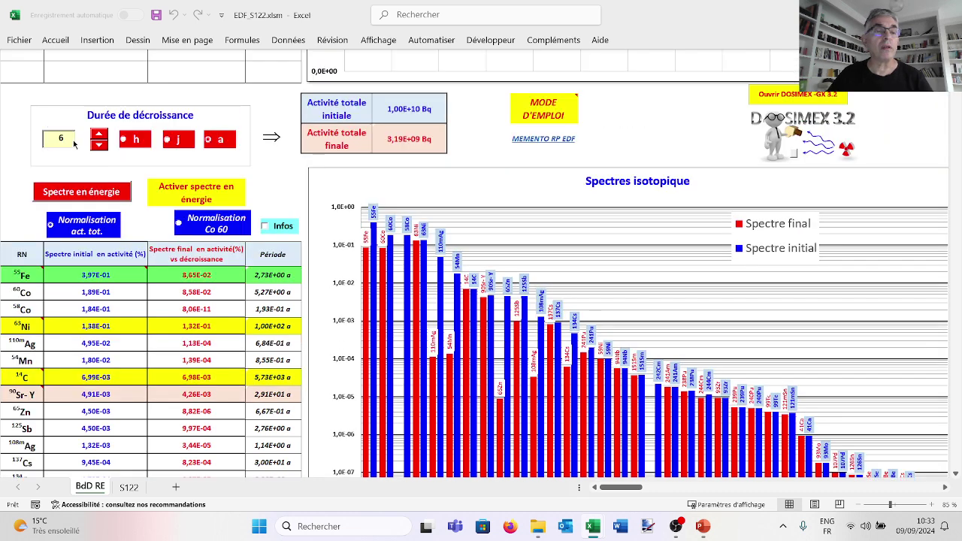
pyautogui.click(53, 140)
pyautogui.write('100')
pyautogui.scroll(-1, 546, 328)
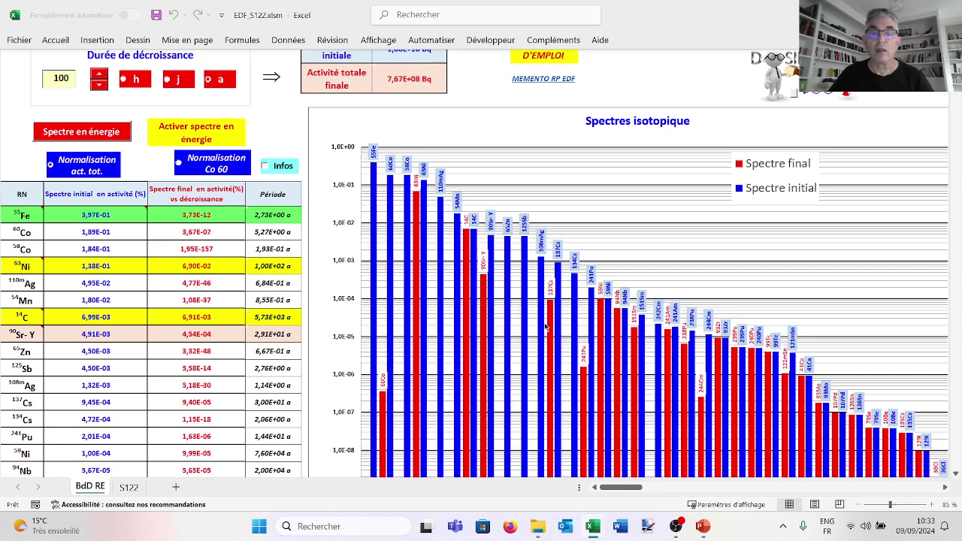
pyautogui.moveTo(597, 345)
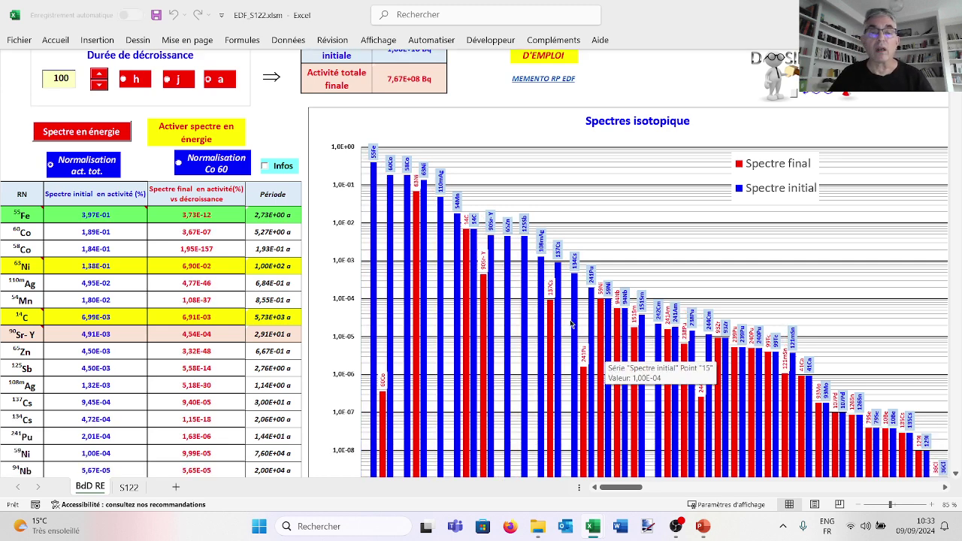
pyautogui.moveTo(415, 205)
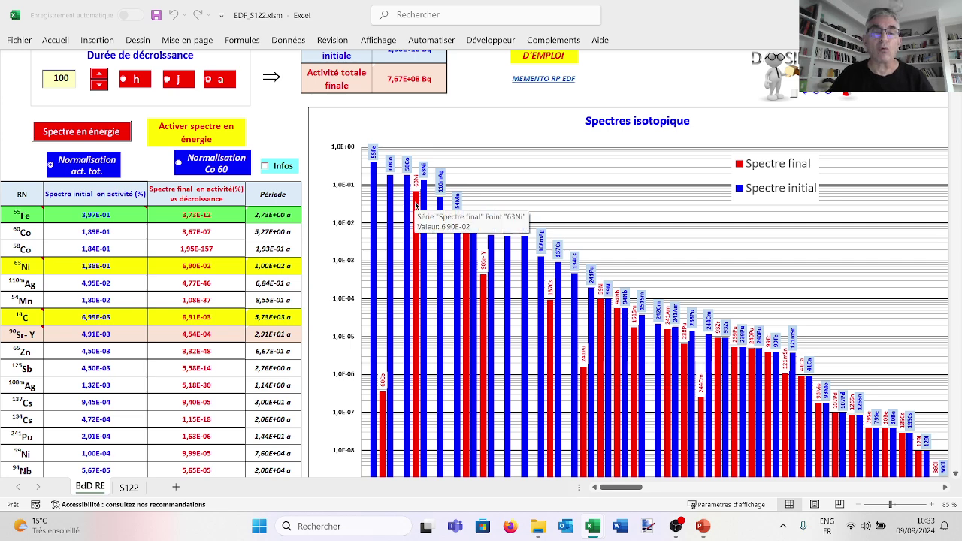
pyautogui.moveTo(474, 266)
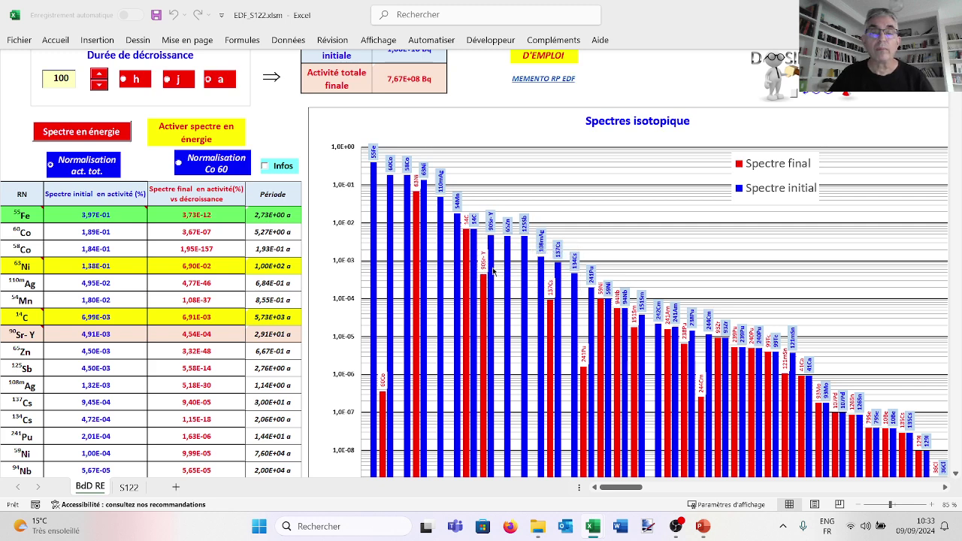
# Reset the decay duration to 0 and activate the condensed energy spectrum for S122
pyautogui.moveTo(73, 78); pyautogui.dragTo(18, 81)
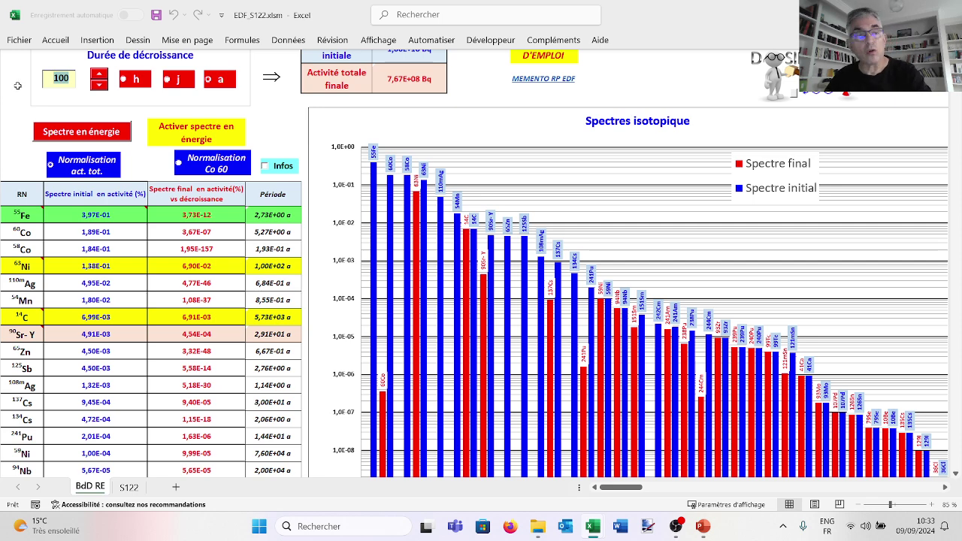
pyautogui.write('0')
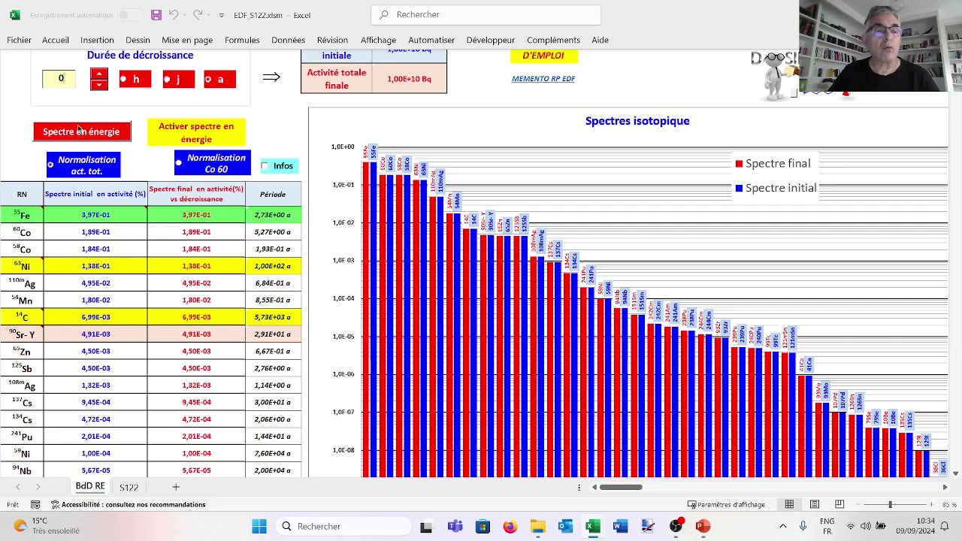
pyautogui.scroll(1, 79, 129)
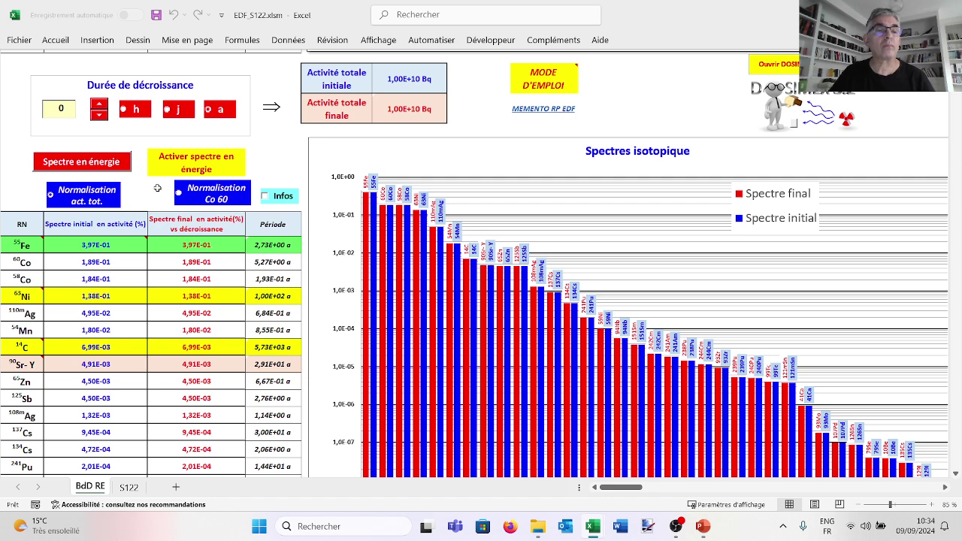
pyautogui.scroll(1, 157, 187)
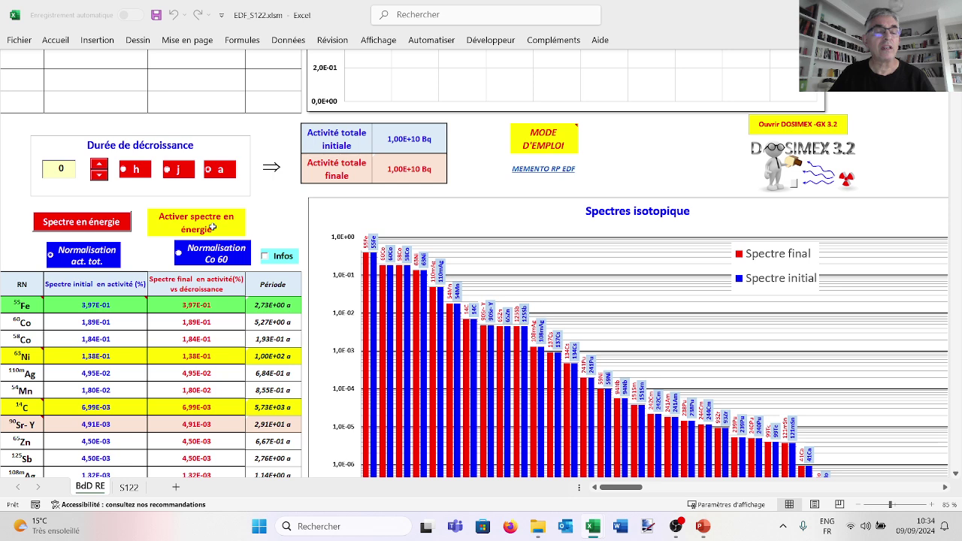
pyautogui.scroll(1, 213, 226)
pyautogui.scroll(4, 213, 226)
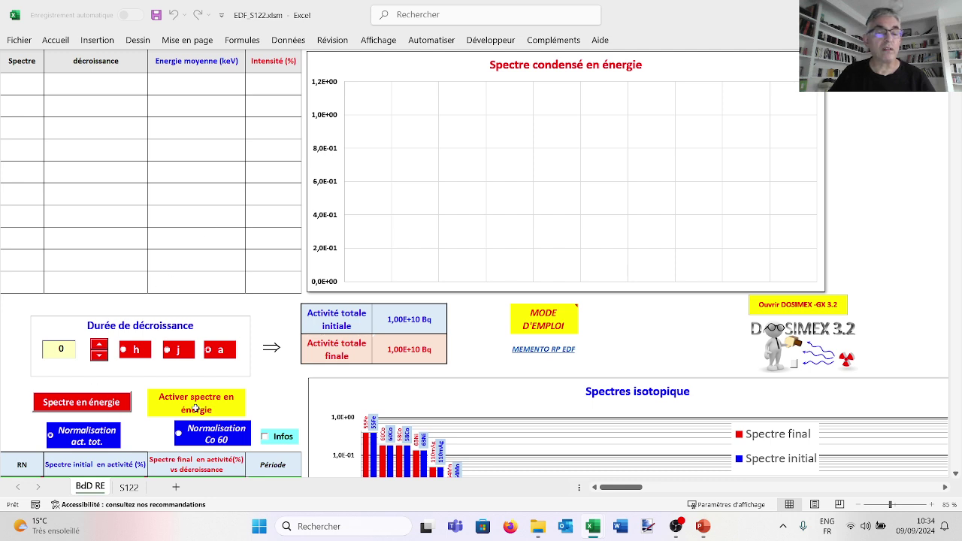
pyautogui.click(195, 405)
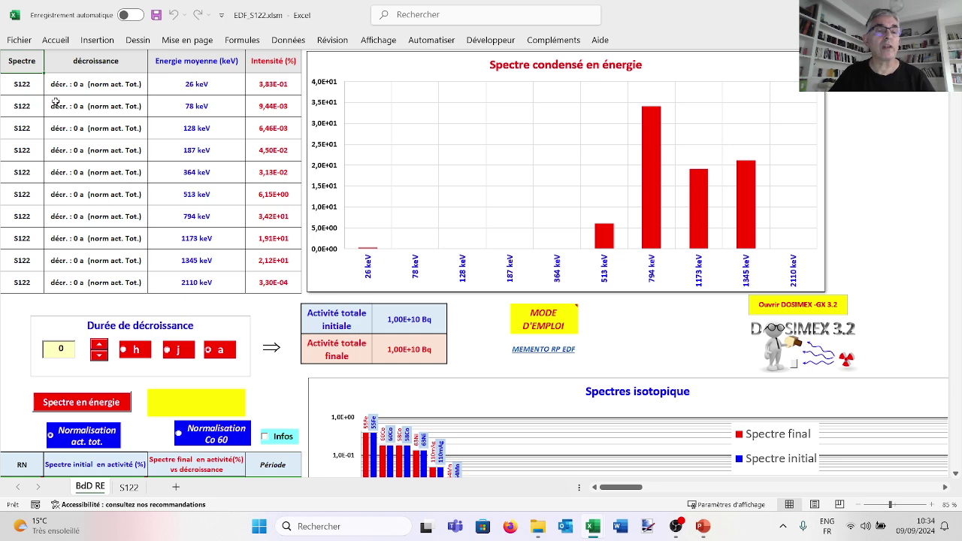
# Switch to DOSIMEX-GX 3.2 and start importing external material or spectrum data from its options
pyautogui.click(794, 308)
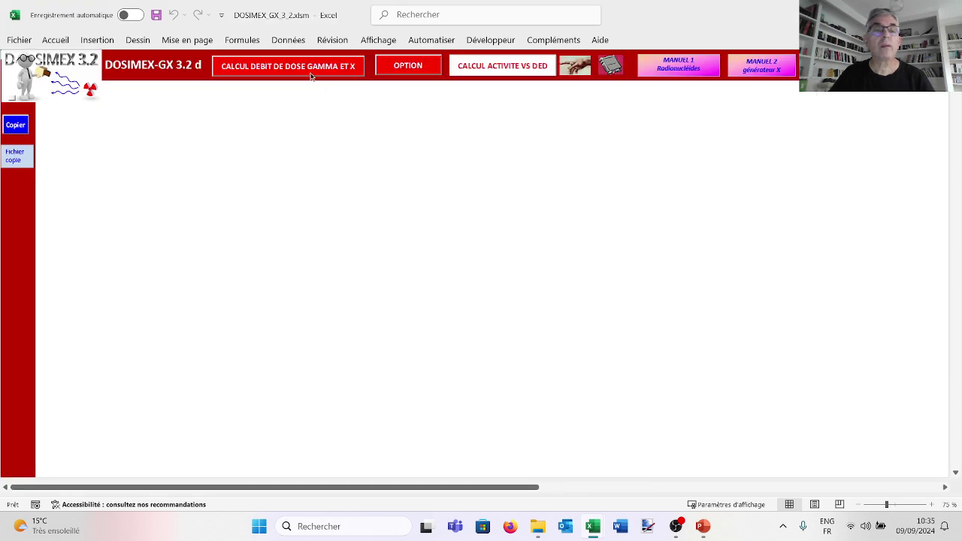
pyautogui.click(438, 74)
pyautogui.click(589, 156)
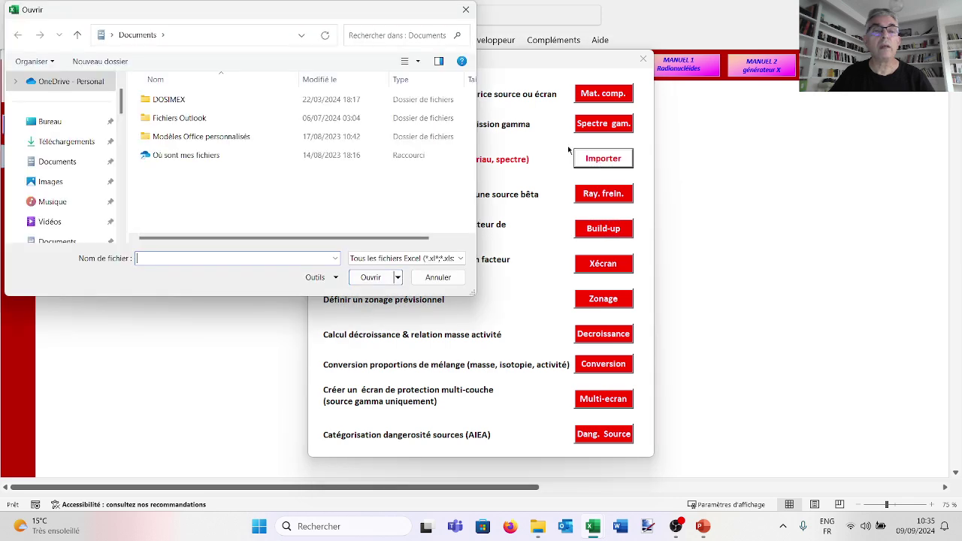
# Browse from the desktop through DOSIMEX 3.2, 1-DOSIMEX_OPERATIONNEL and Dosimex_GX to the BDD_Spectres_Gamma folder
pyautogui.click(66, 122)
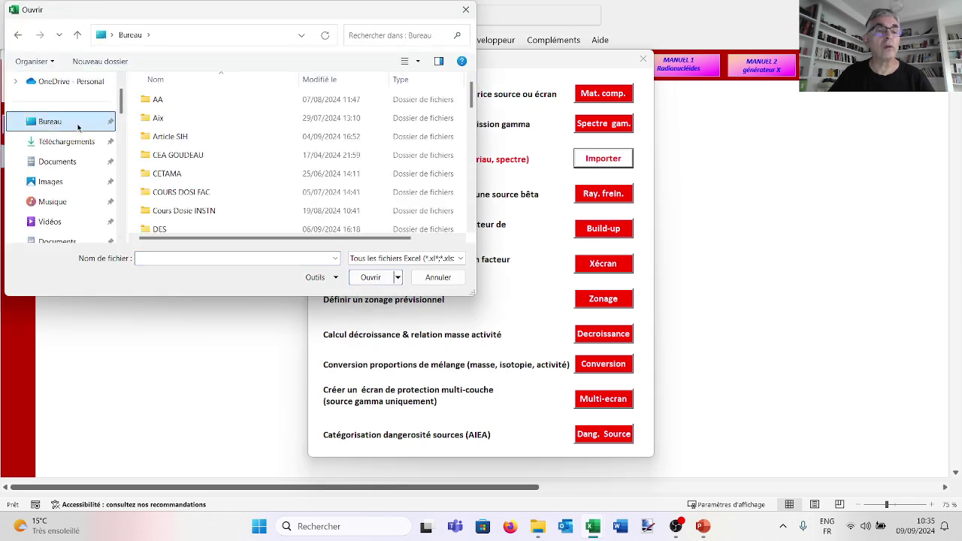
pyautogui.scroll(-1, 210, 169)
pyautogui.scroll(-2, 209, 176)
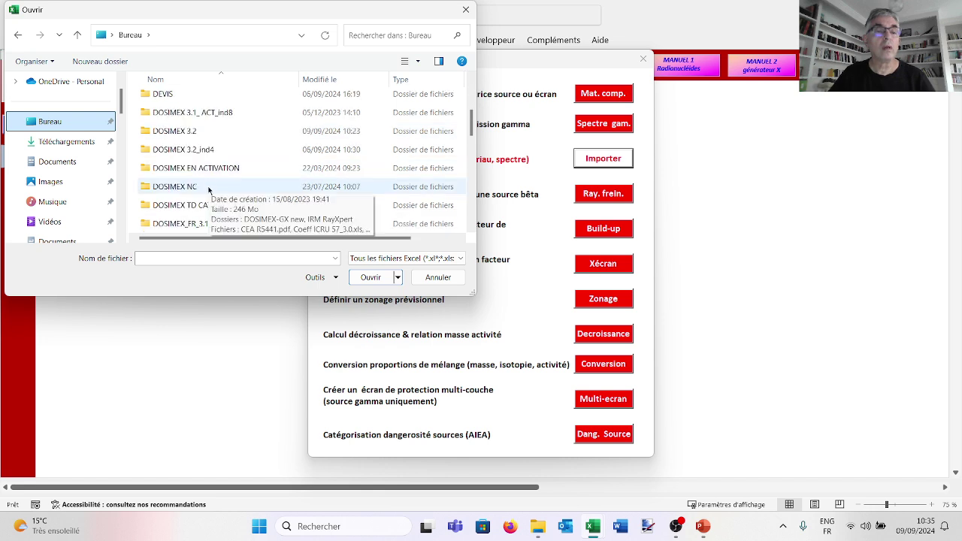
pyautogui.doubleClick(193, 135)
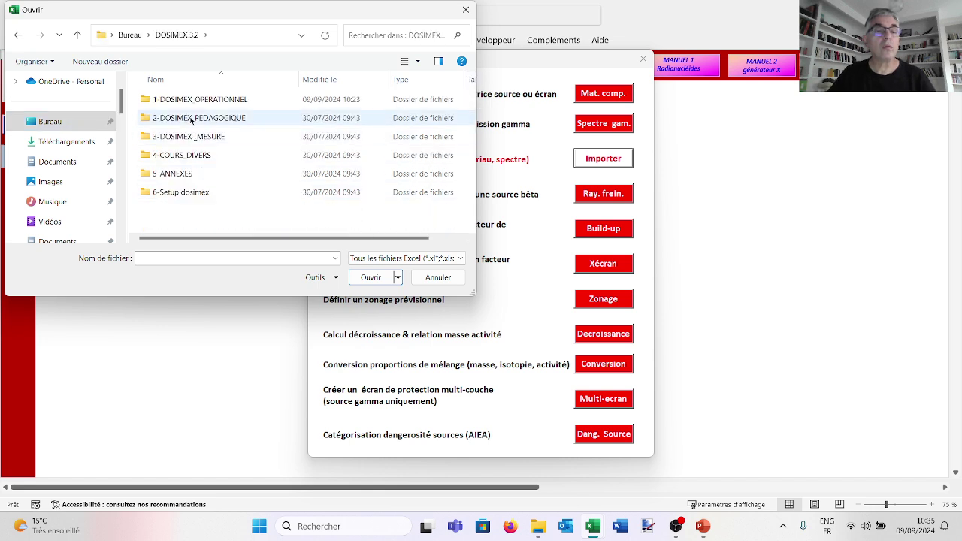
pyautogui.doubleClick(194, 102)
pyautogui.doubleClick(183, 101)
pyautogui.doubleClick(181, 102)
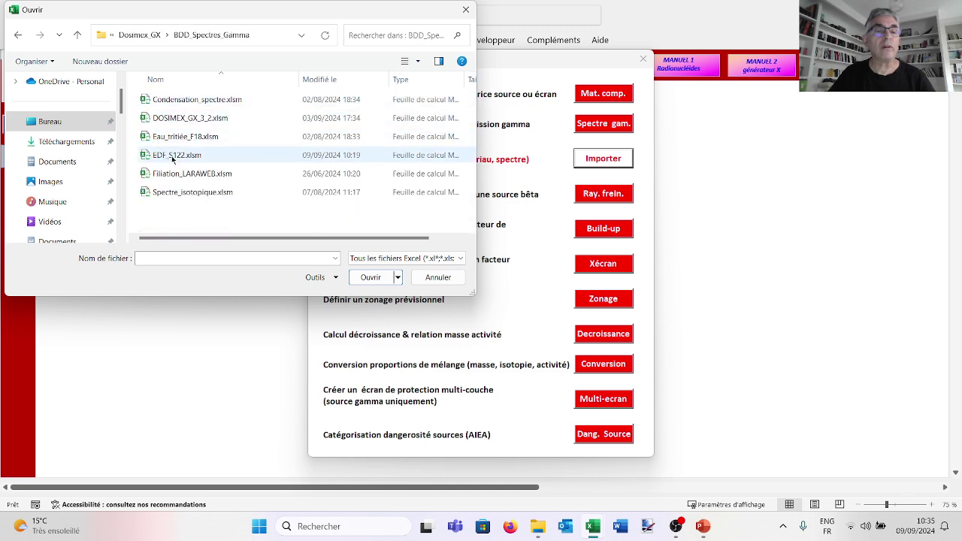
# Import the spectrum from EDF_S122.xlsm without saving changes to that workbook, and close the options
pyautogui.click(173, 156)
pyautogui.click(378, 278)
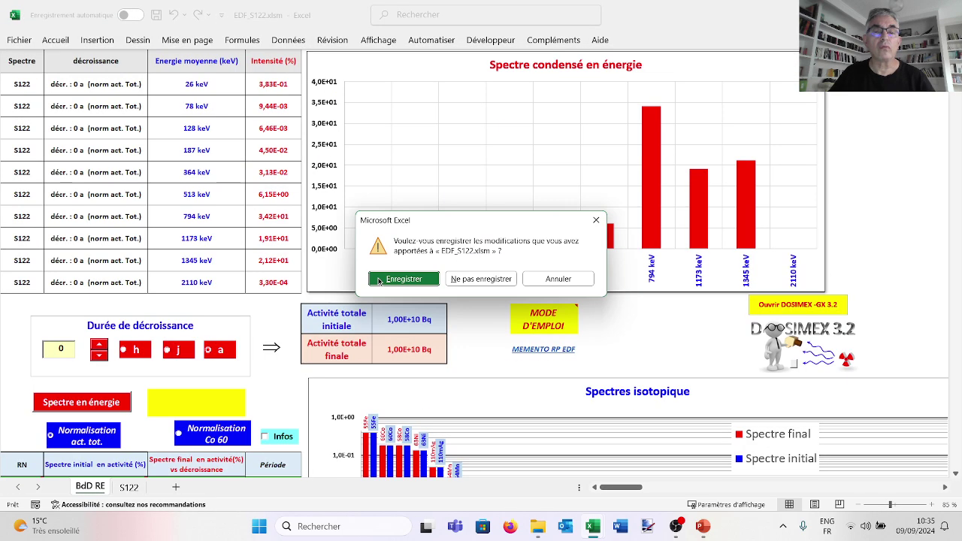
pyautogui.click(462, 284)
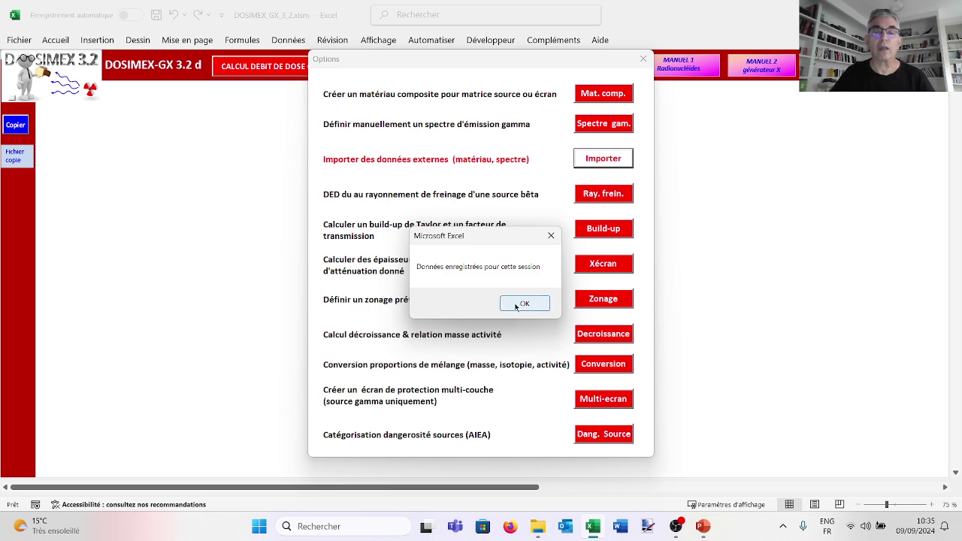
pyautogui.click(518, 305)
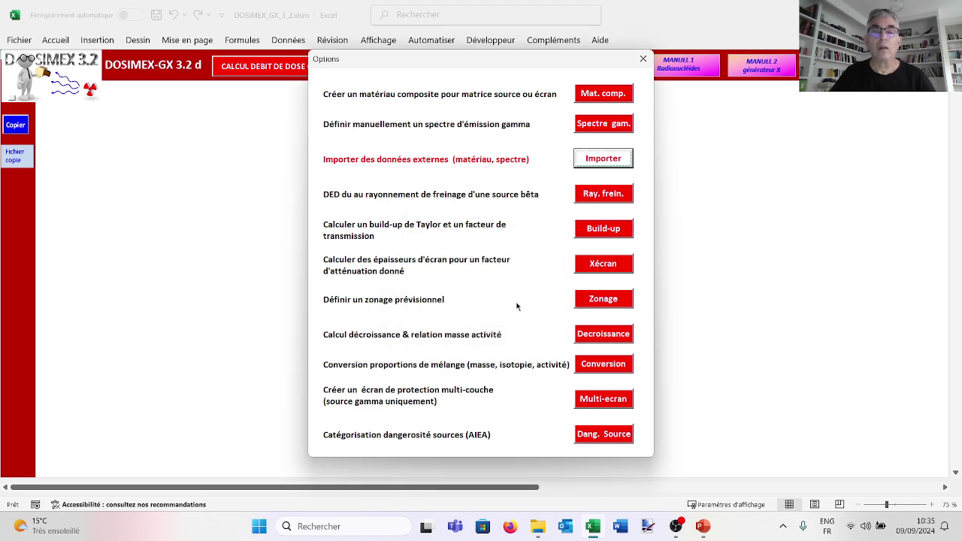
pyautogui.click(643, 60)
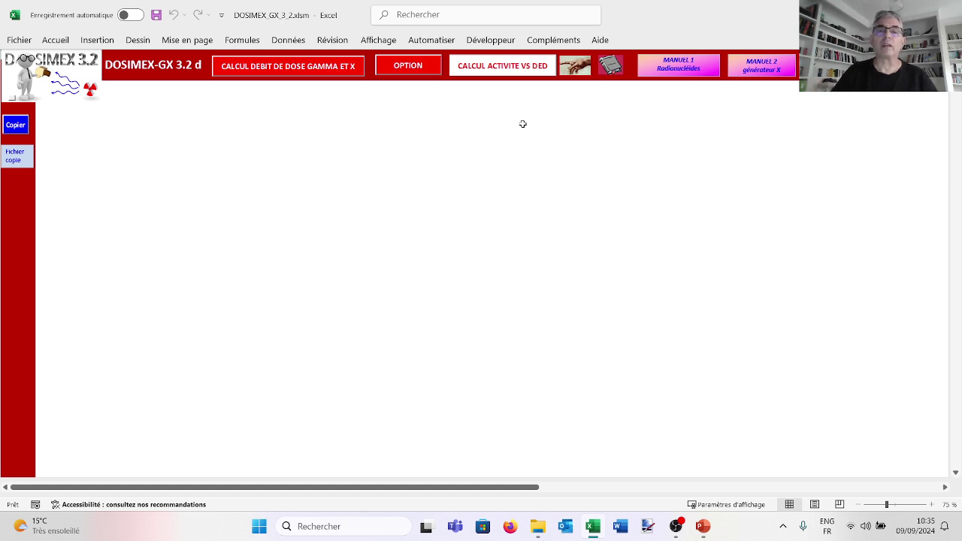
# Start an activity versus dose rate calculation with the internal contaminated parallelepiped or cylinder source geometry
pyautogui.click(494, 69)
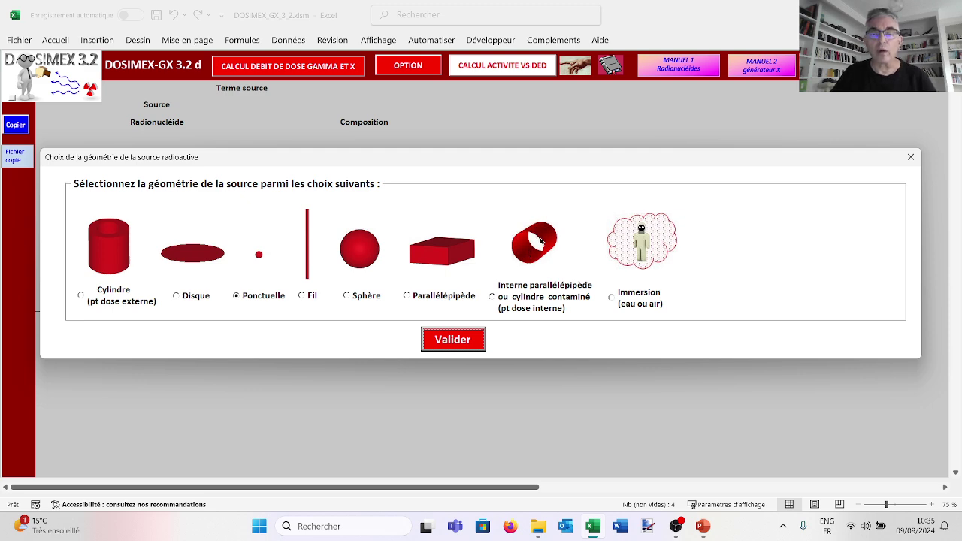
pyautogui.click(496, 298)
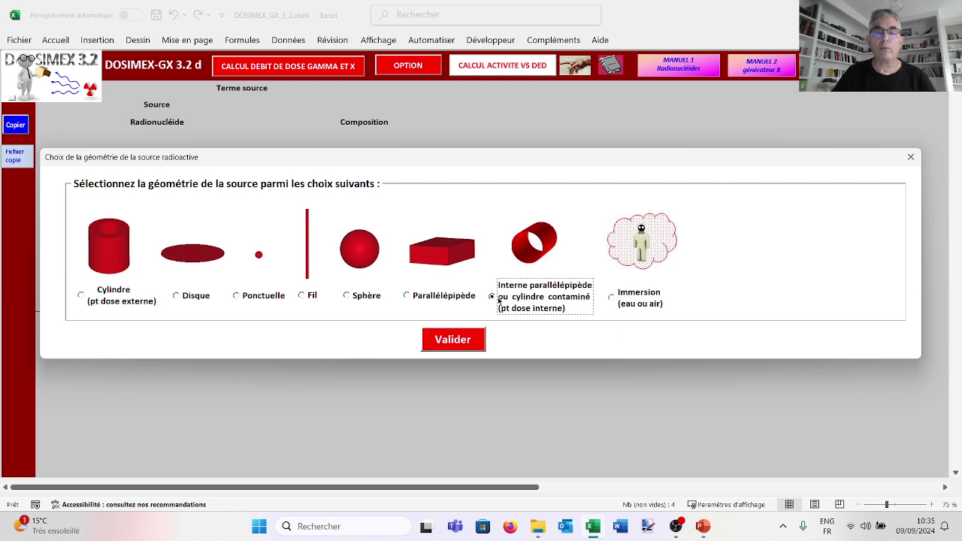
pyautogui.click(476, 336)
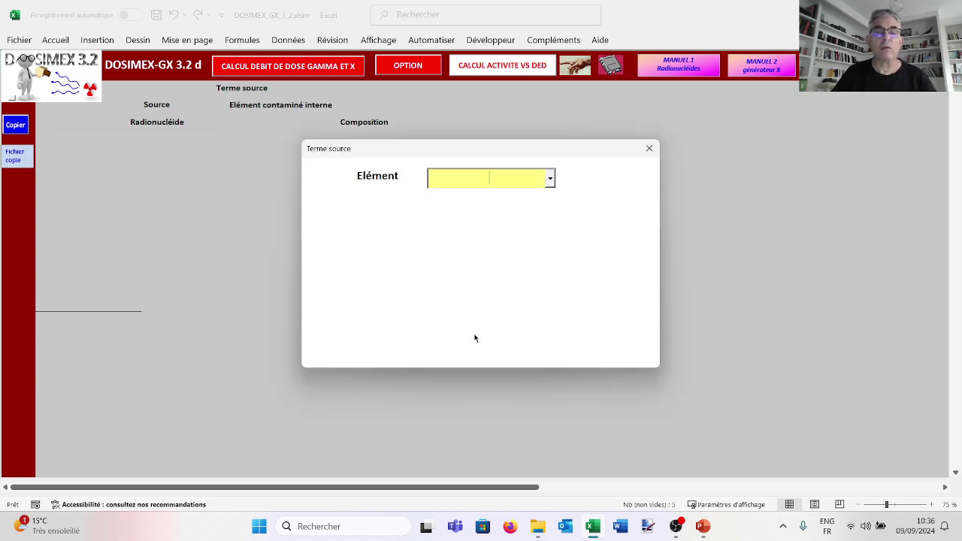
# Define the source term as S122 with the isotope entry "décr. : 0 a (norm act. Tot.)" at 100 % activity
pyautogui.click(549, 179)
pyautogui.moveTo(553, 203); pyautogui.dragTo(549, 301)
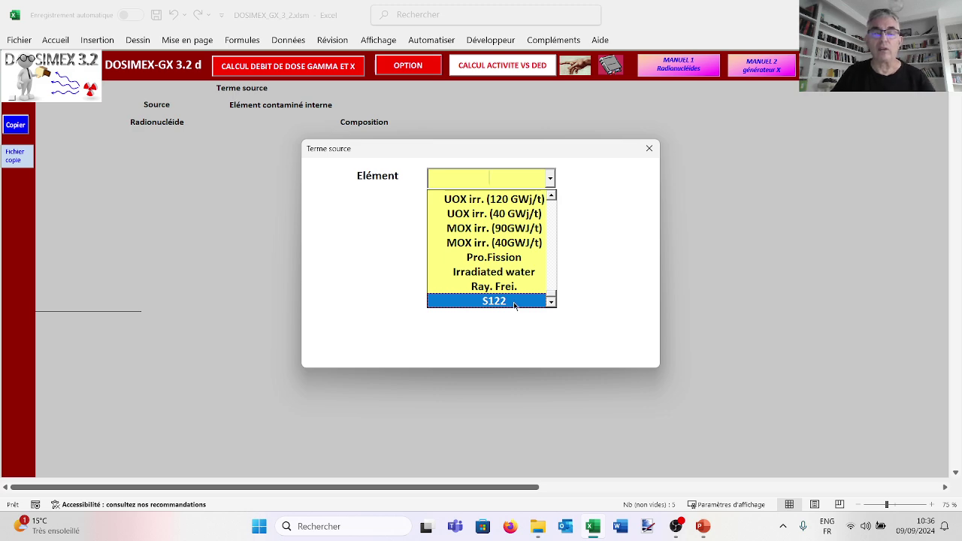
pyautogui.click(514, 301)
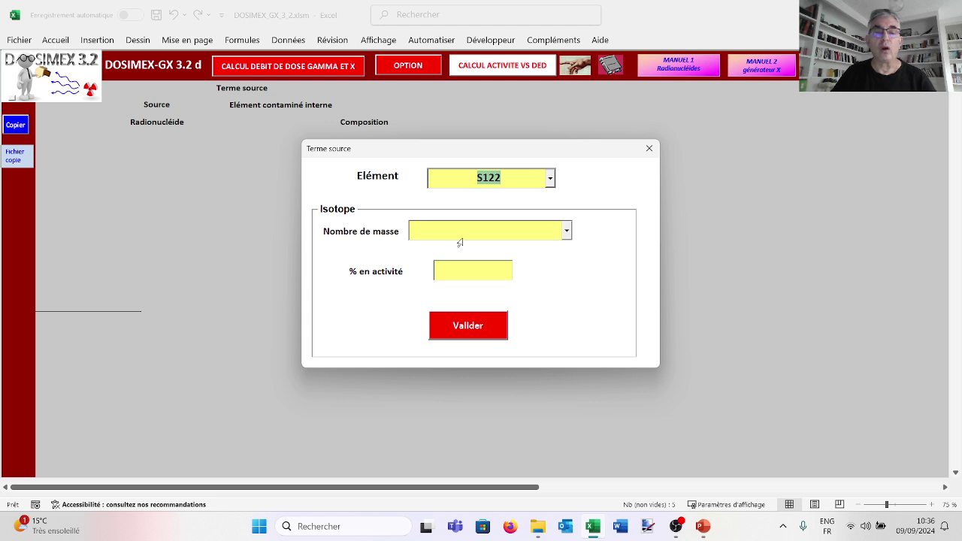
pyautogui.click(567, 235)
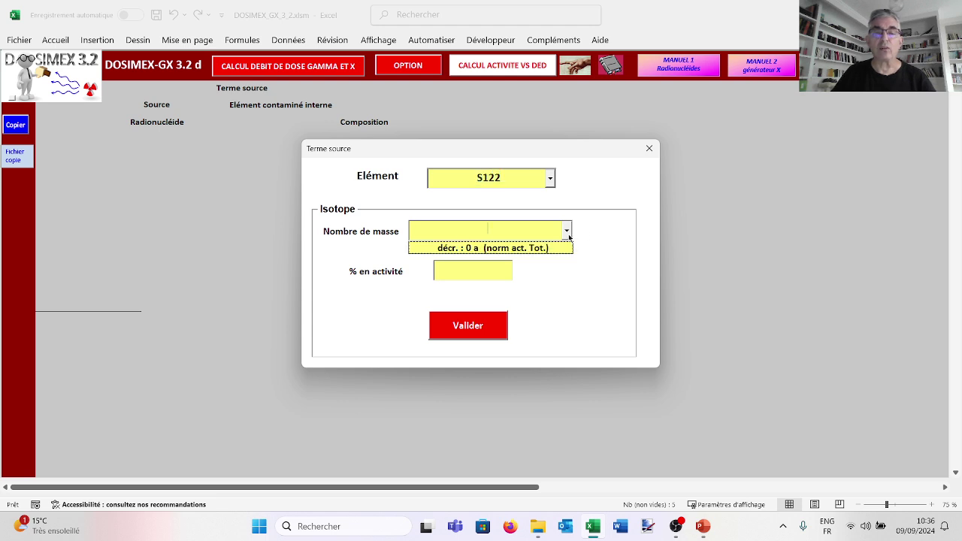
pyautogui.click(500, 253)
pyautogui.click(490, 274)
pyautogui.write('100')
pyautogui.click(479, 322)
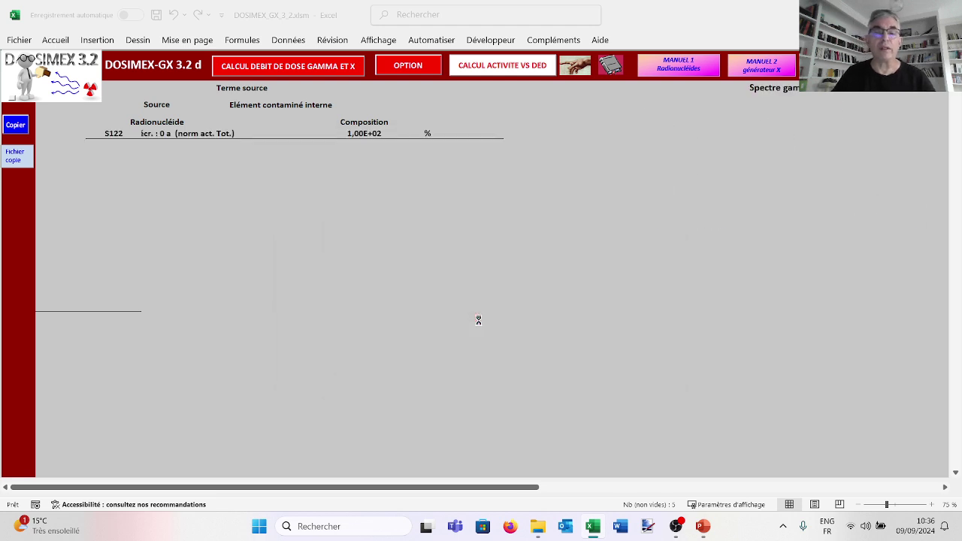
pyautogui.click(476, 302)
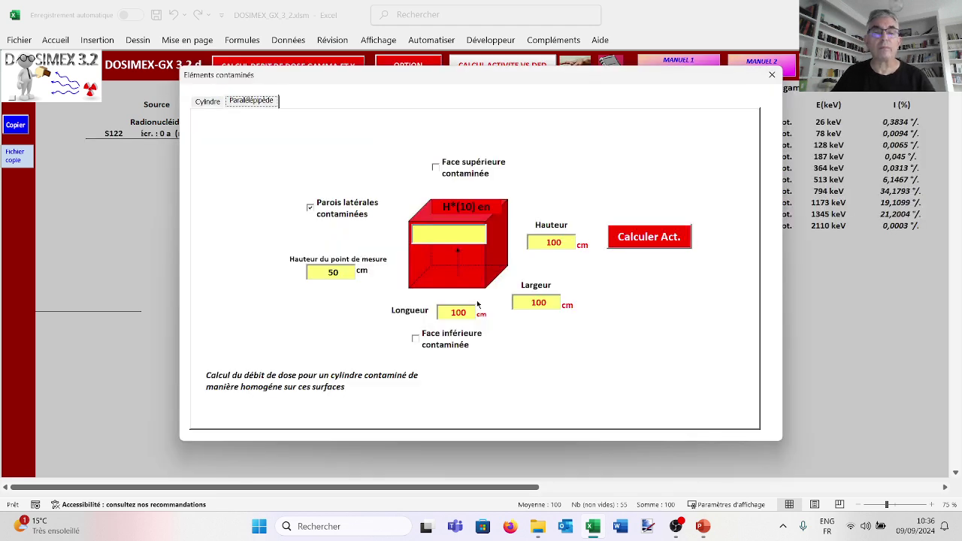
# Calculate the activity of a contaminated cylinder with a 20 cm radius and an H*(10) of 1250 µSv/h, and close the geometry form
pyautogui.click(210, 101)
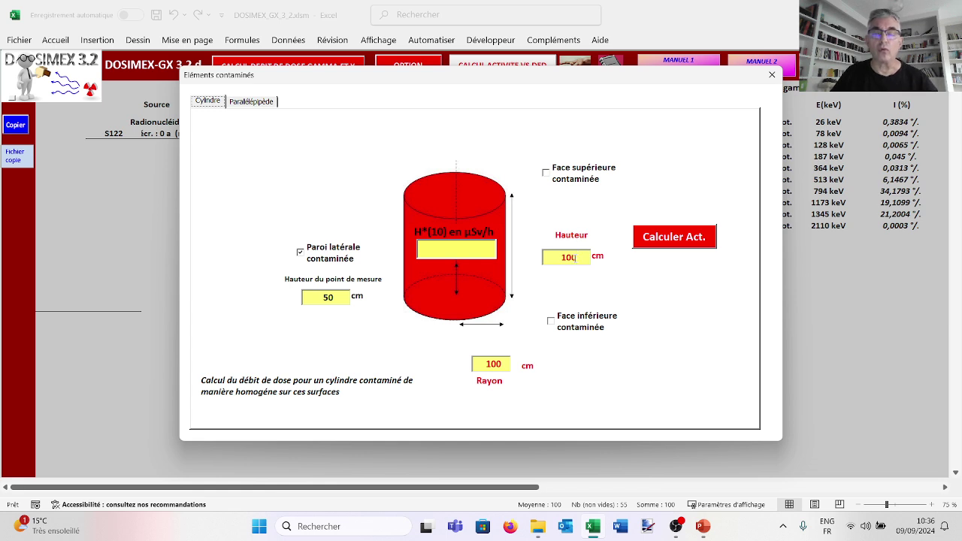
pyautogui.moveTo(502, 364); pyautogui.dragTo(466, 367)
pyautogui.write('20')
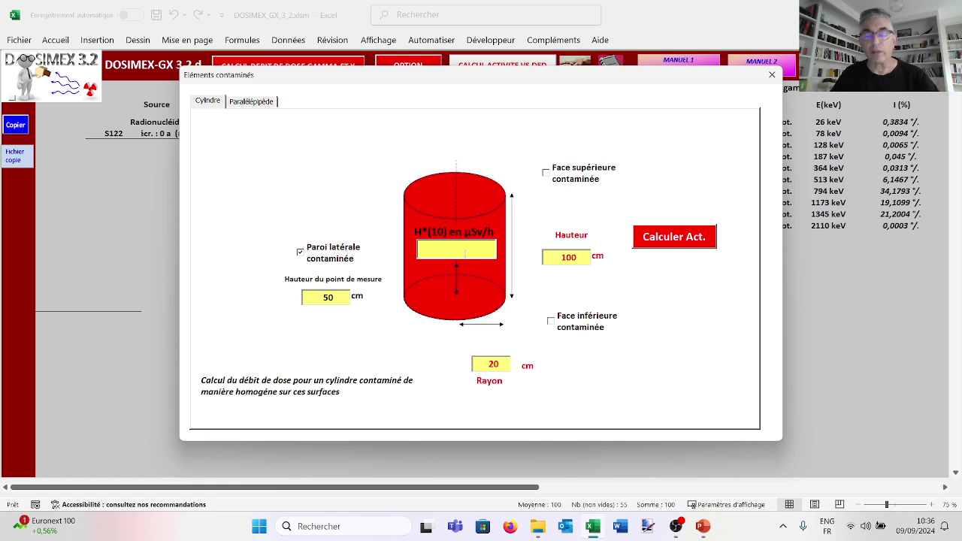
pyautogui.click(458, 249)
pyautogui.write('1250')
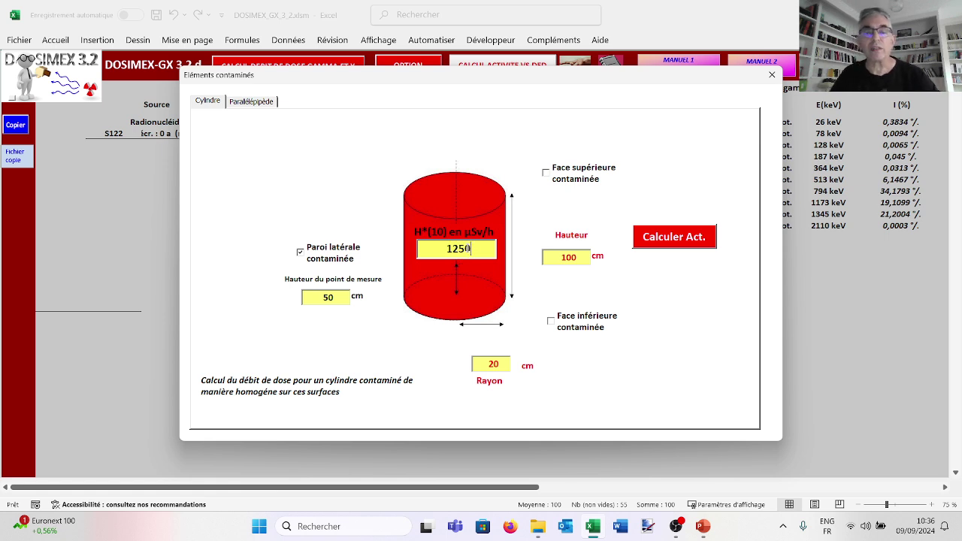
pyautogui.click(659, 239)
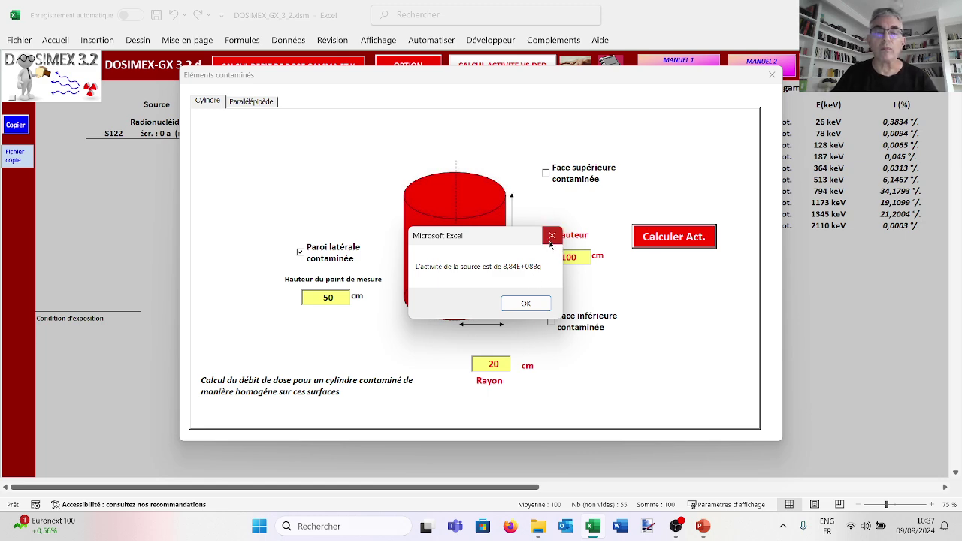
pyautogui.click(552, 237)
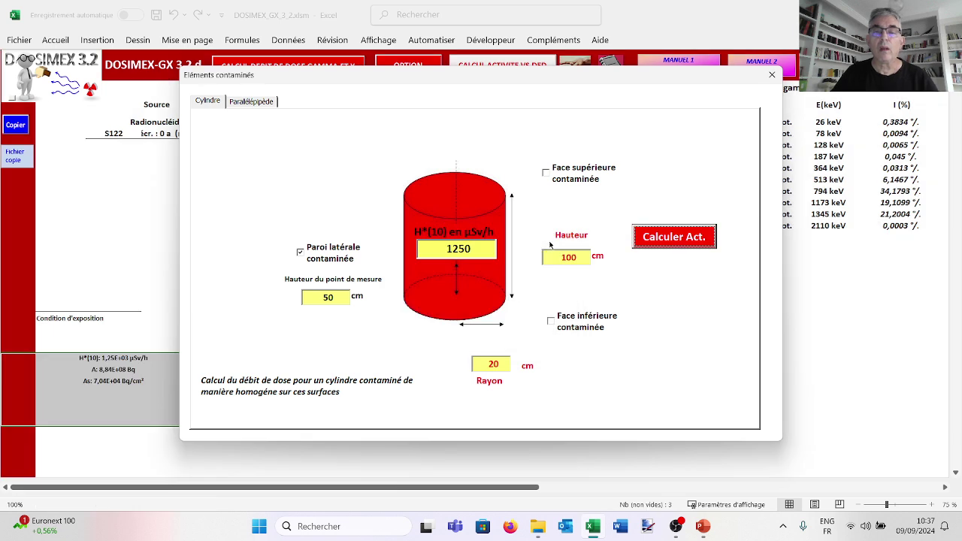
pyautogui.click(772, 75)
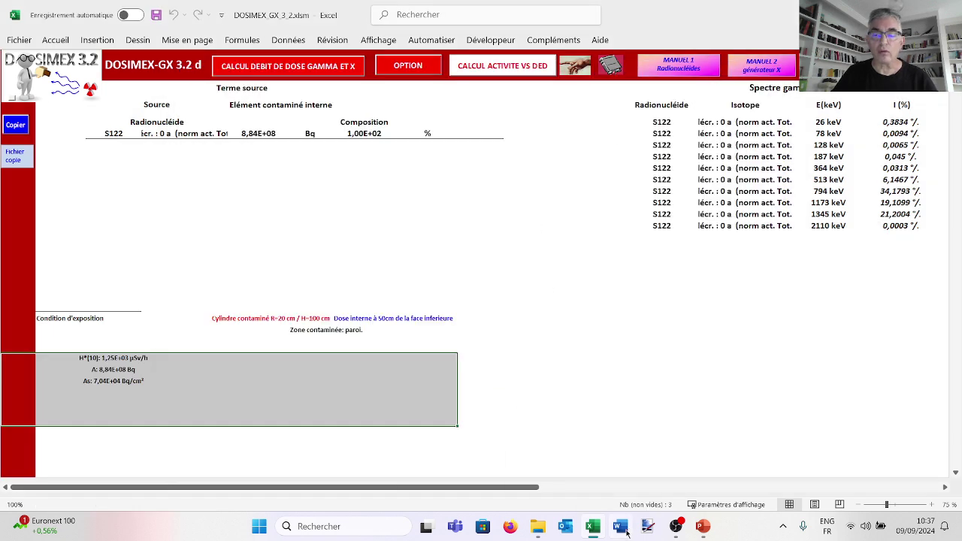
# Switch to the PowerPoint slideshow showing the gamma spectra database summary and open the EDF_S122.xlsm workbook from it
pyautogui.moveTo(594, 532)
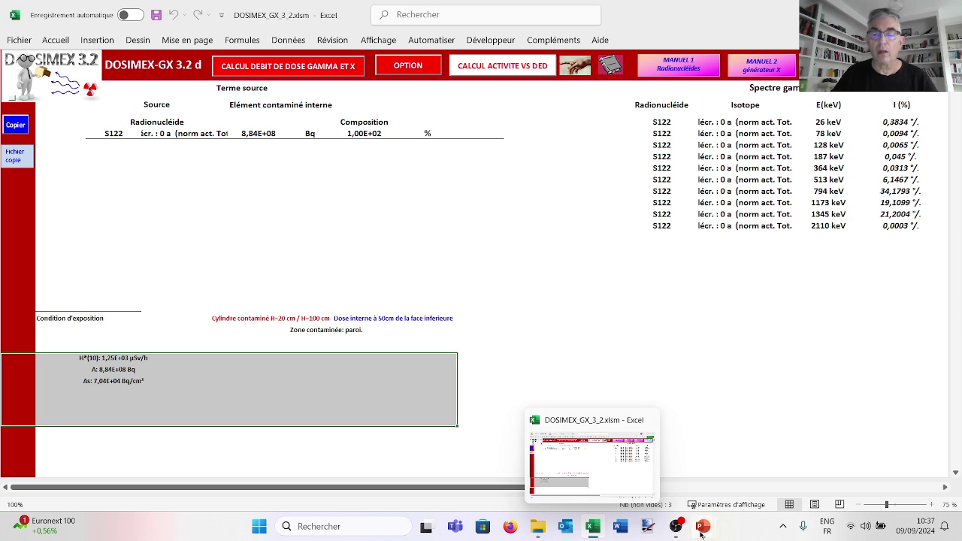
pyautogui.moveTo(703, 528)
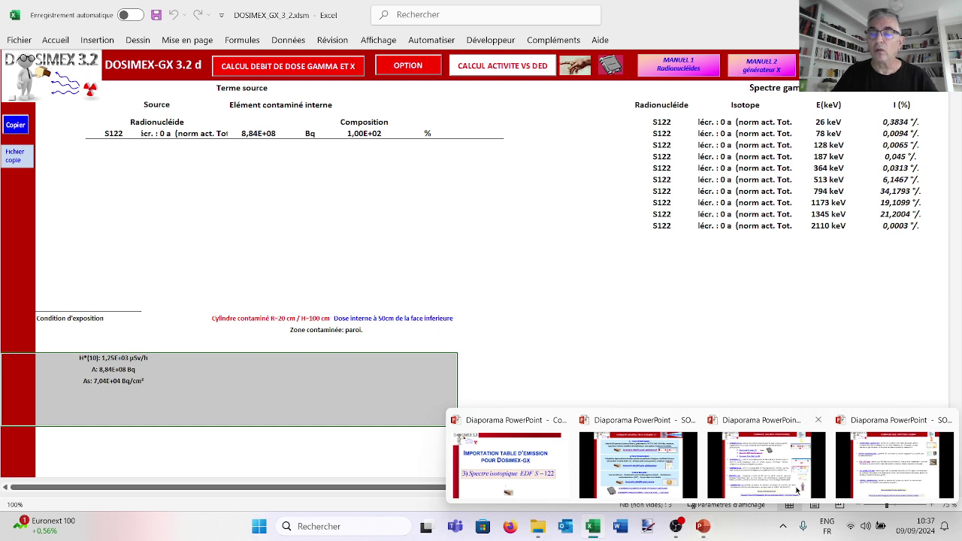
pyautogui.click(894, 465)
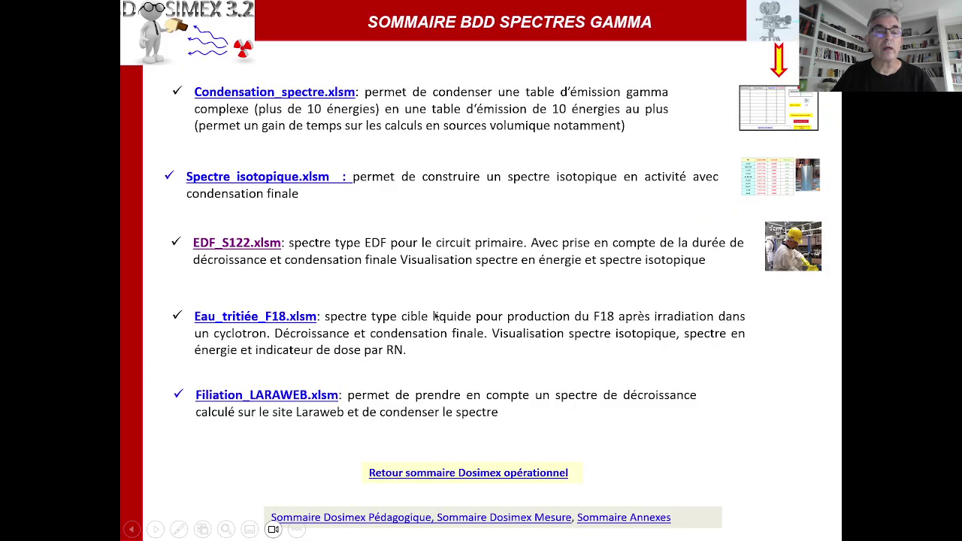
pyautogui.click(272, 244)
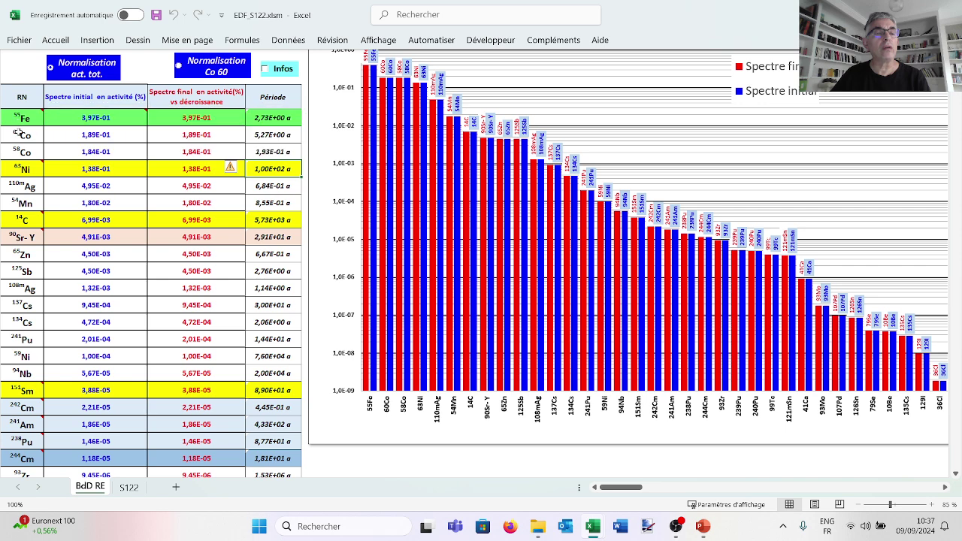
# Examine the radionuclide table of the S122 spectrum and the emitter-type notes attached to the coloured nuclides, including 63Ni, 244Cm and 93Mo
pyautogui.moveTo(19, 122)
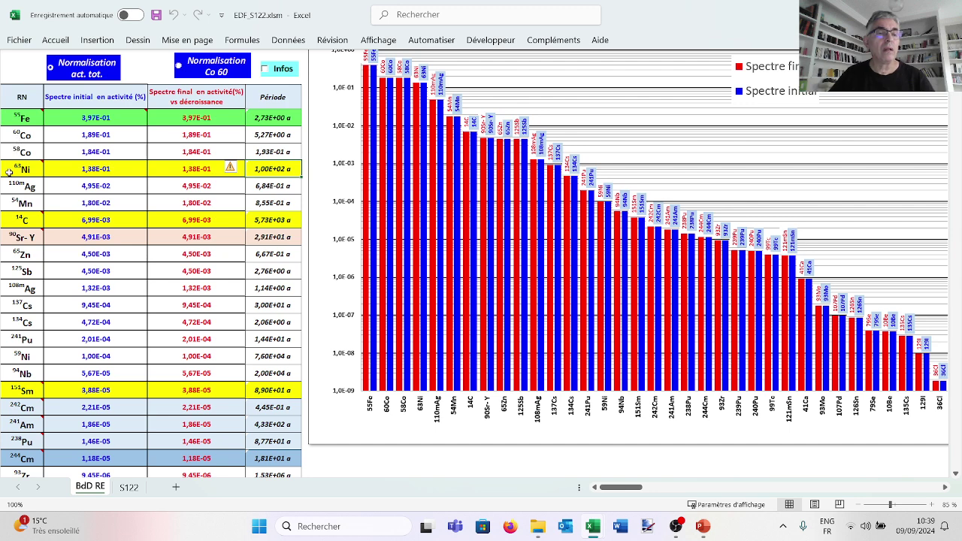
pyautogui.moveTo(11, 169)
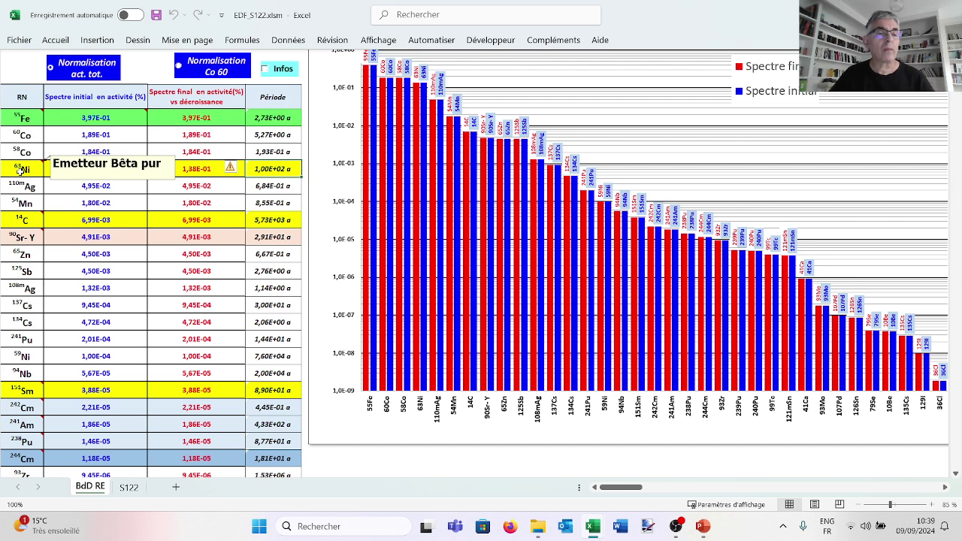
pyautogui.moveTo(22, 222)
pyautogui.scroll(-1, 24, 223)
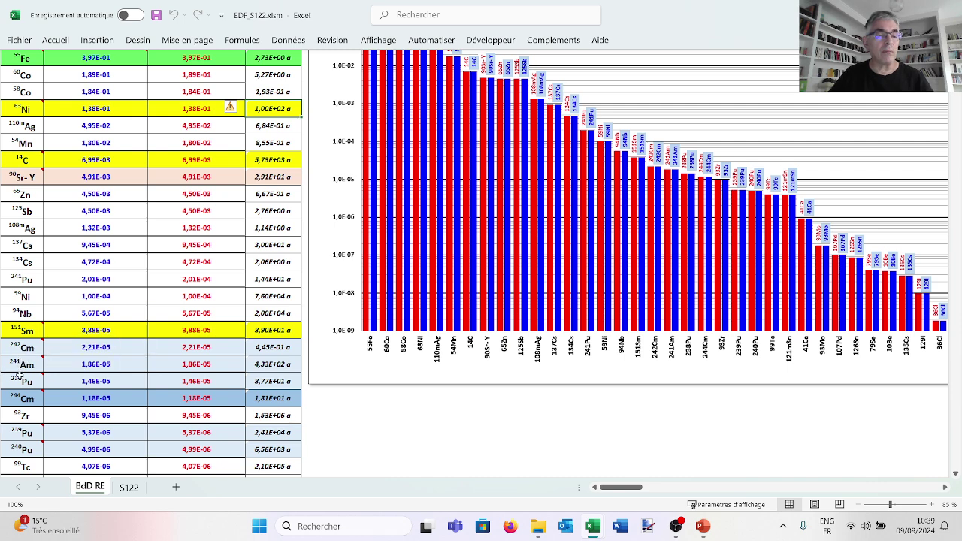
pyautogui.moveTo(21, 401)
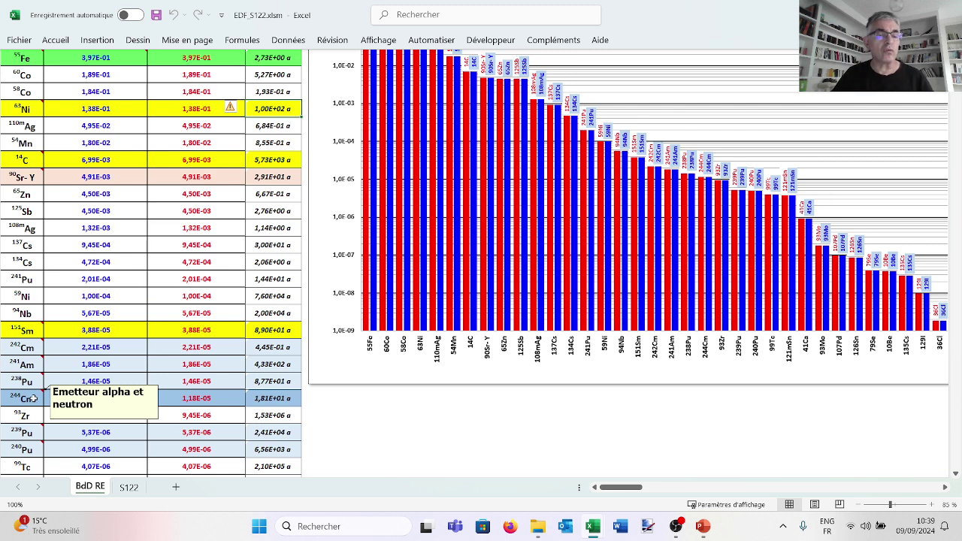
pyautogui.scroll(-2, 34, 398)
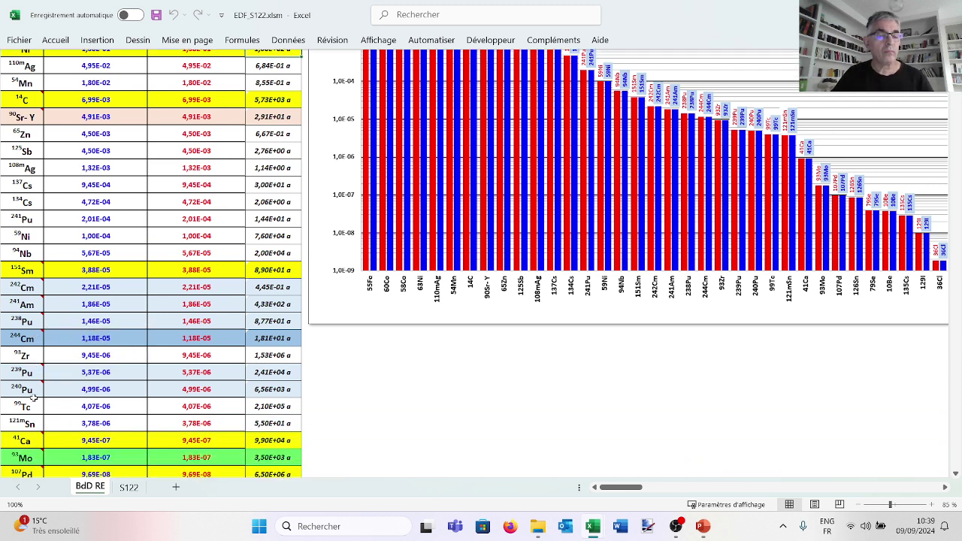
pyautogui.scroll(-1, 34, 398)
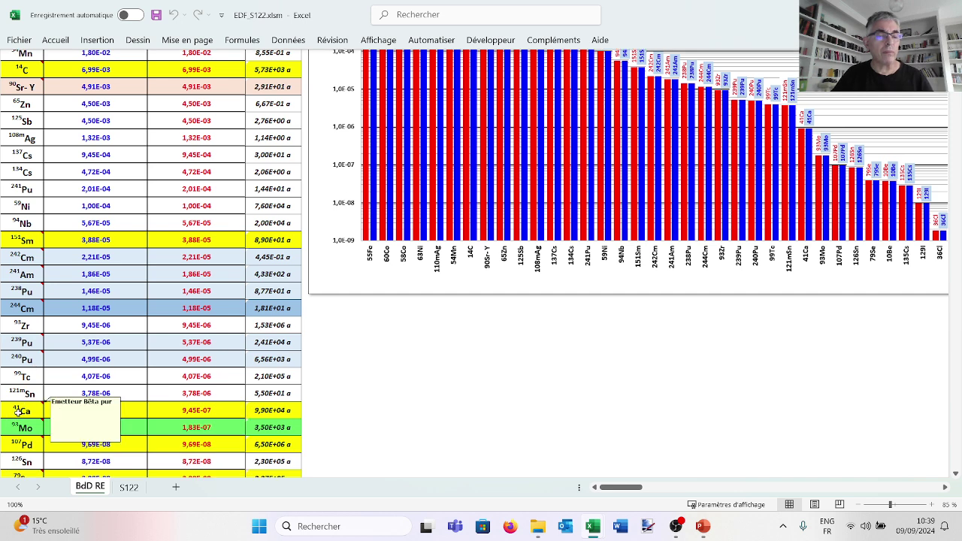
pyautogui.moveTo(23, 426)
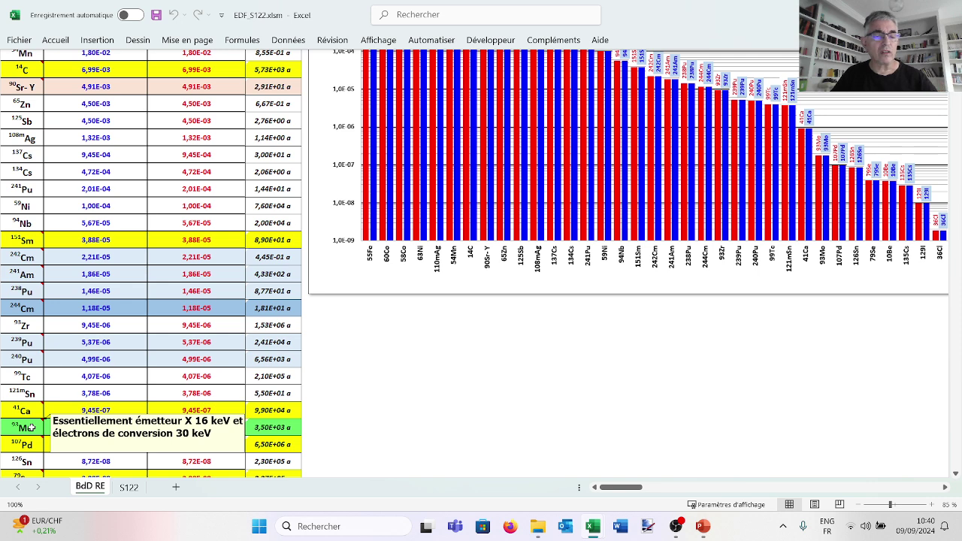
pyautogui.scroll(-2, 30, 427)
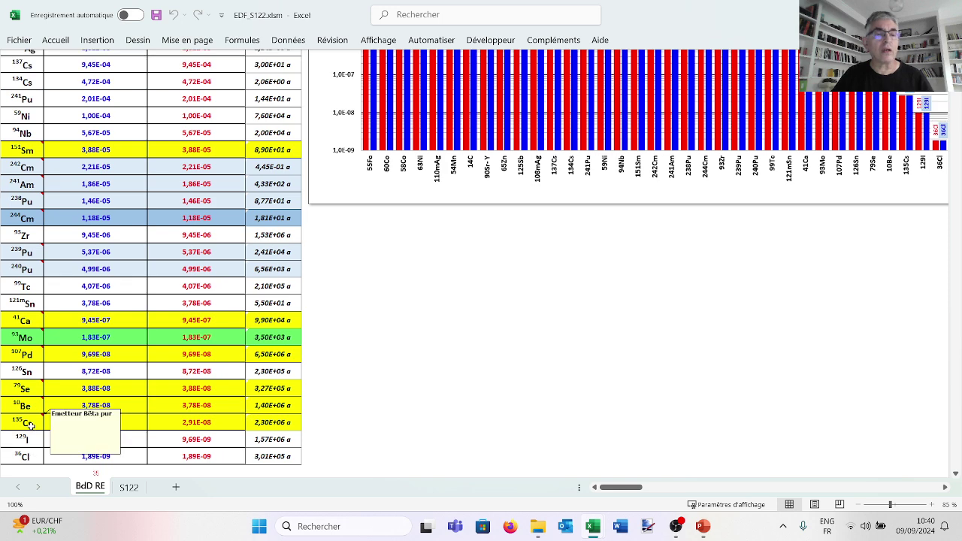
pyautogui.scroll(5, 30, 427)
pyautogui.scroll(1, 30, 427)
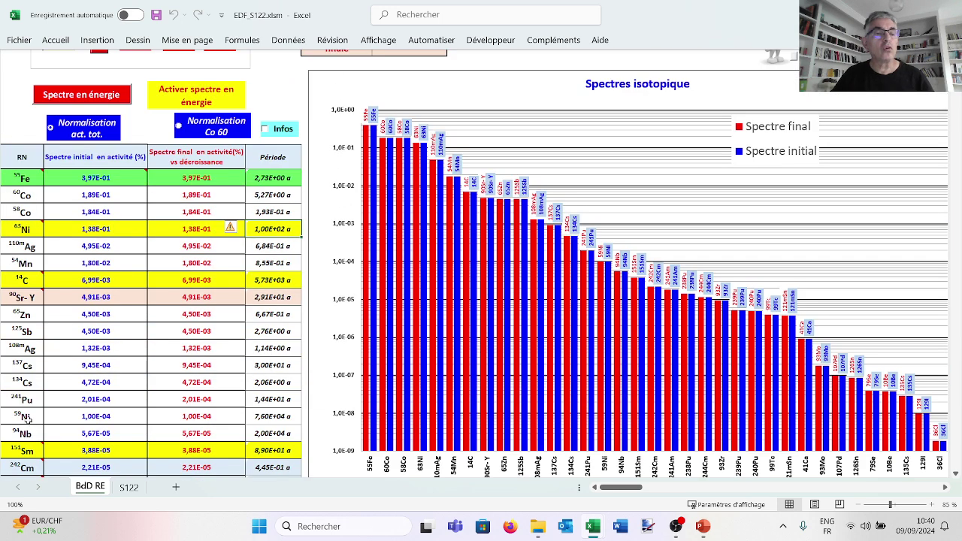
# Switch to Firefox, display the complete data for 55Fe in the Nucléide-Lara library, and examine its emissions and decay scheme
pyautogui.click(511, 527)
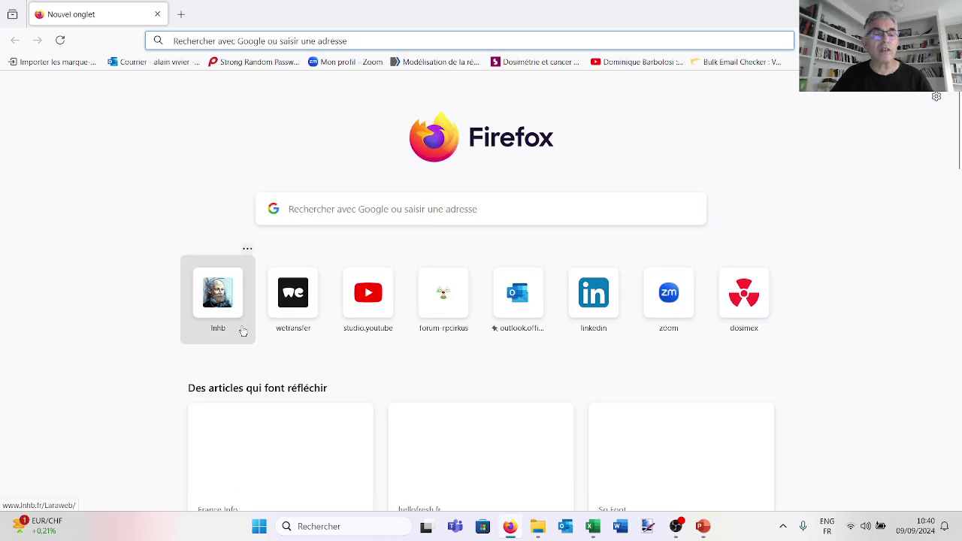
pyautogui.click(210, 308)
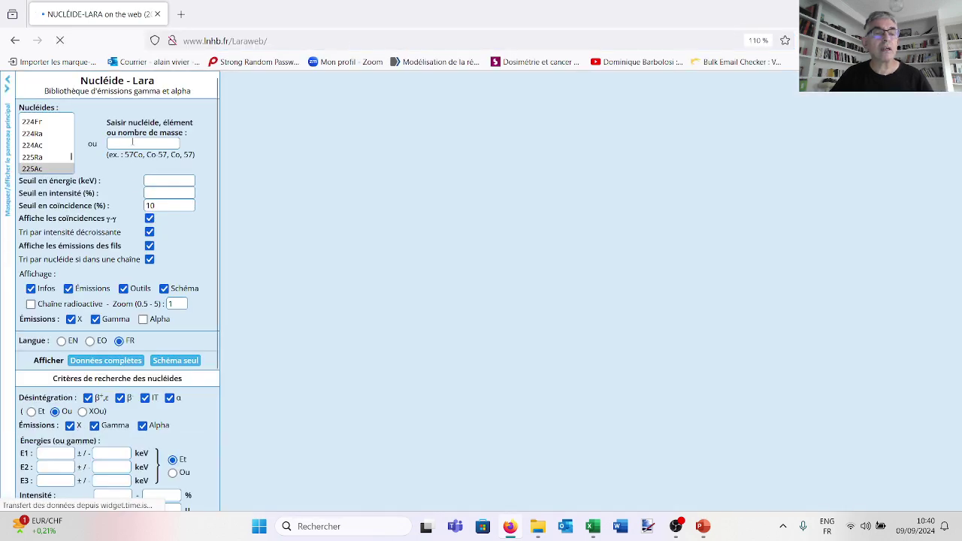
pyautogui.click(129, 145)
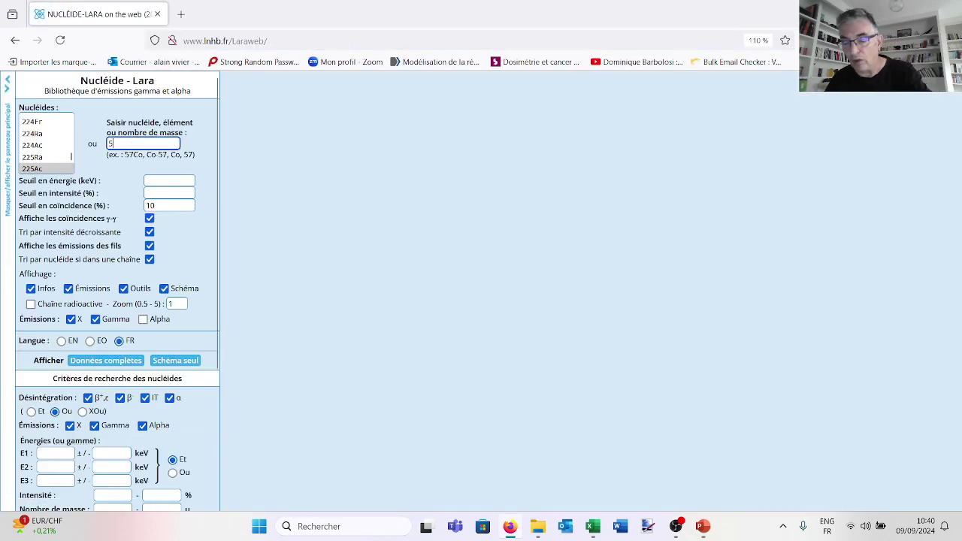
pyautogui.write('55F')
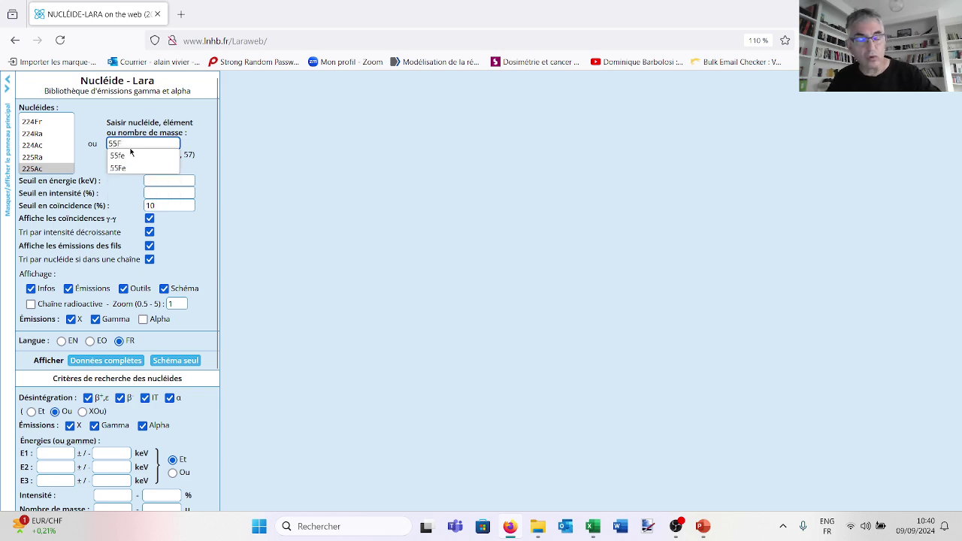
pyautogui.write('e')
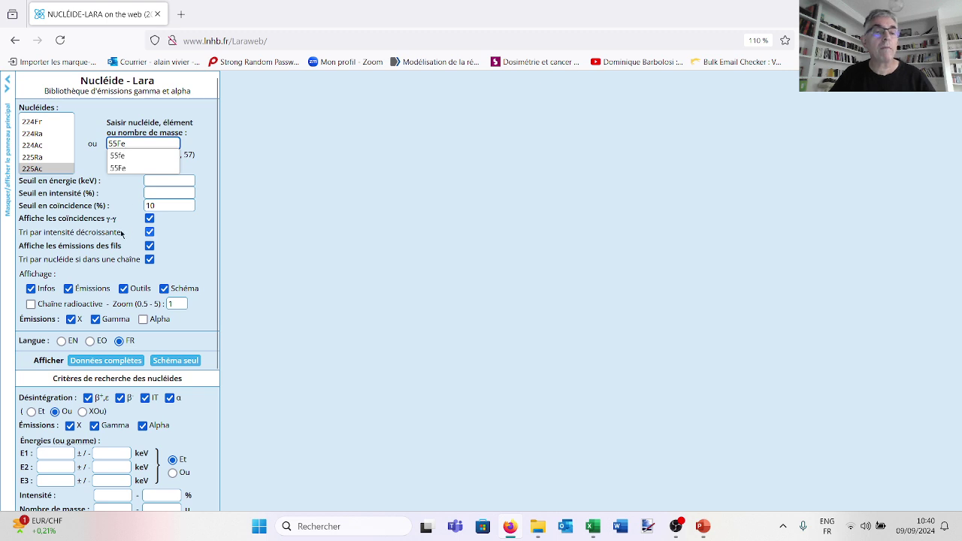
pyautogui.click(113, 363)
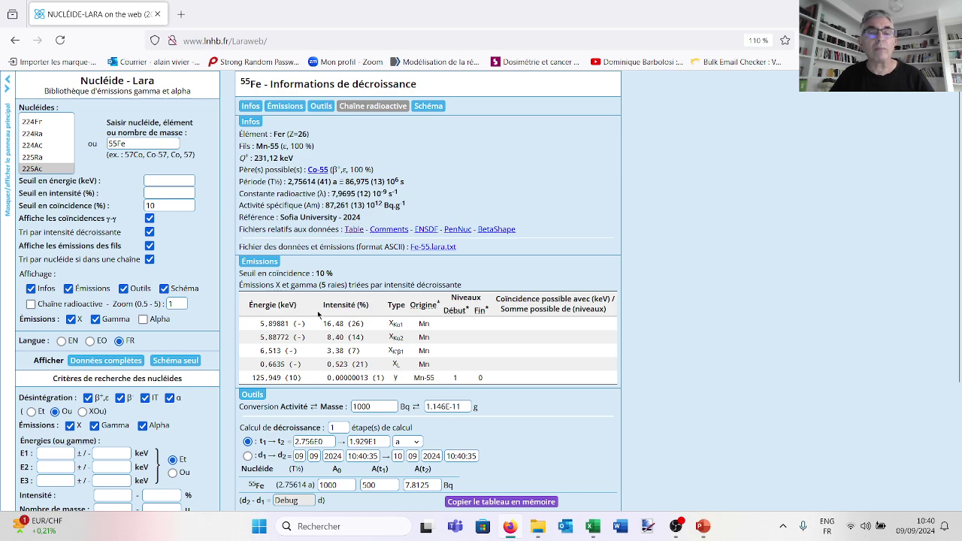
pyautogui.scroll(-3, 317, 315)
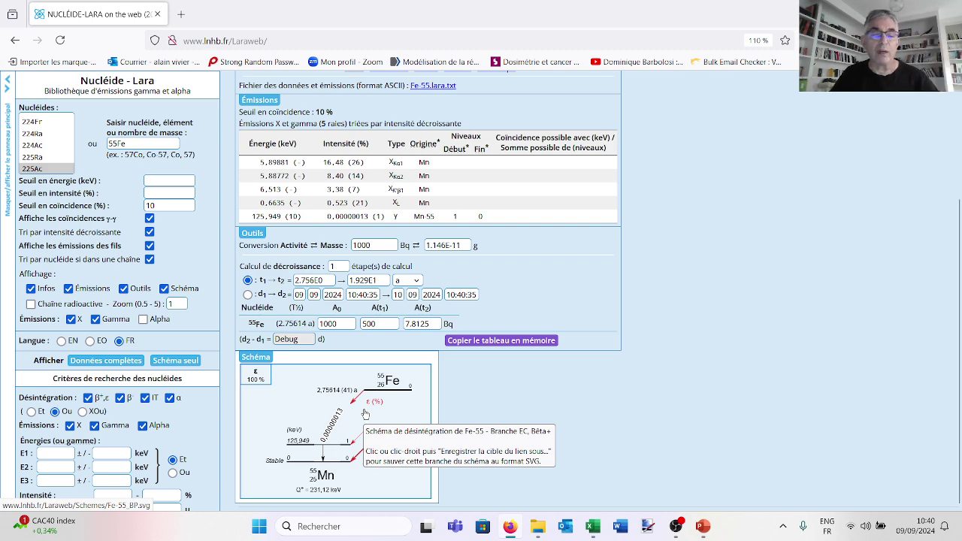
pyautogui.moveTo(366, 428)
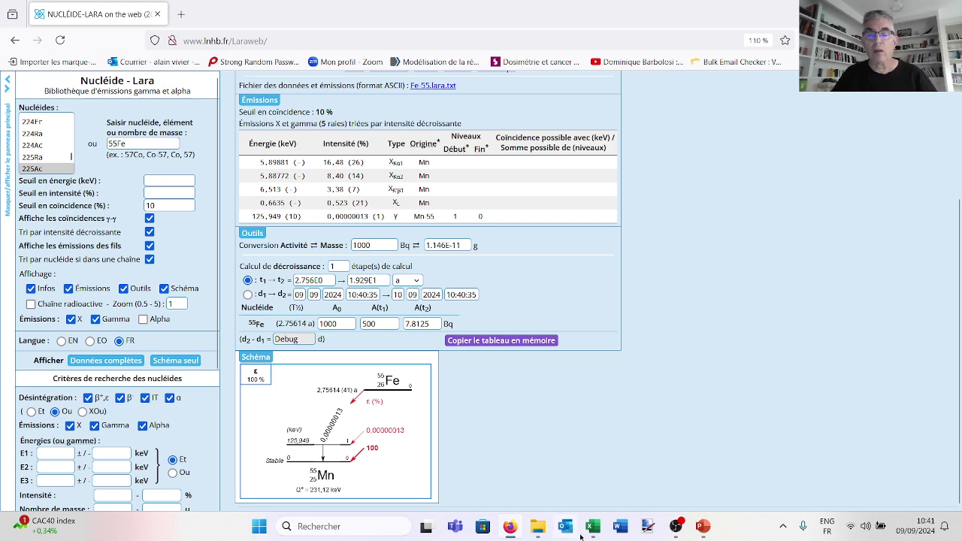
# Switch back to the DOSIMEX_GX_3_2.xlsm workbook and start a gamma and X dose rate calculation with the point source geometry
pyautogui.moveTo(593, 526)
pyautogui.click(537, 471)
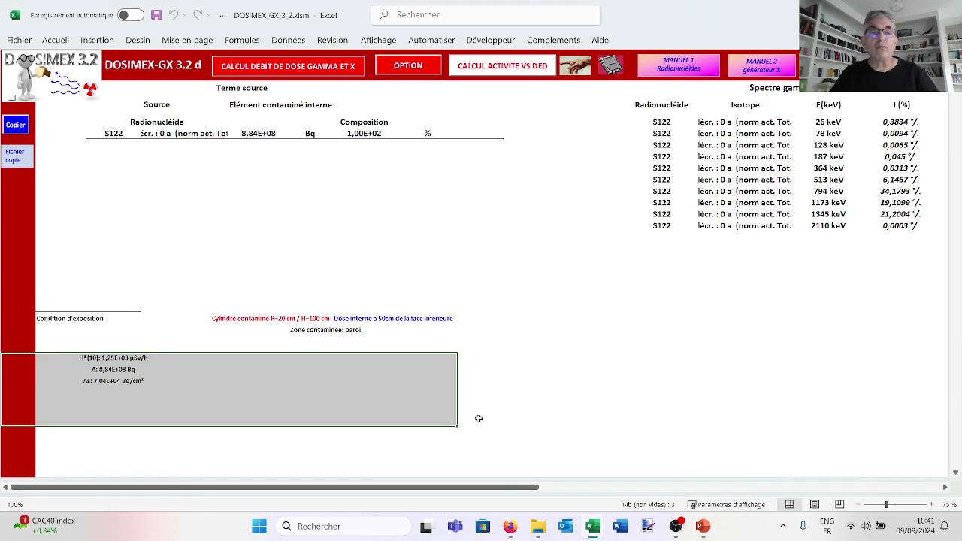
pyautogui.click(280, 67)
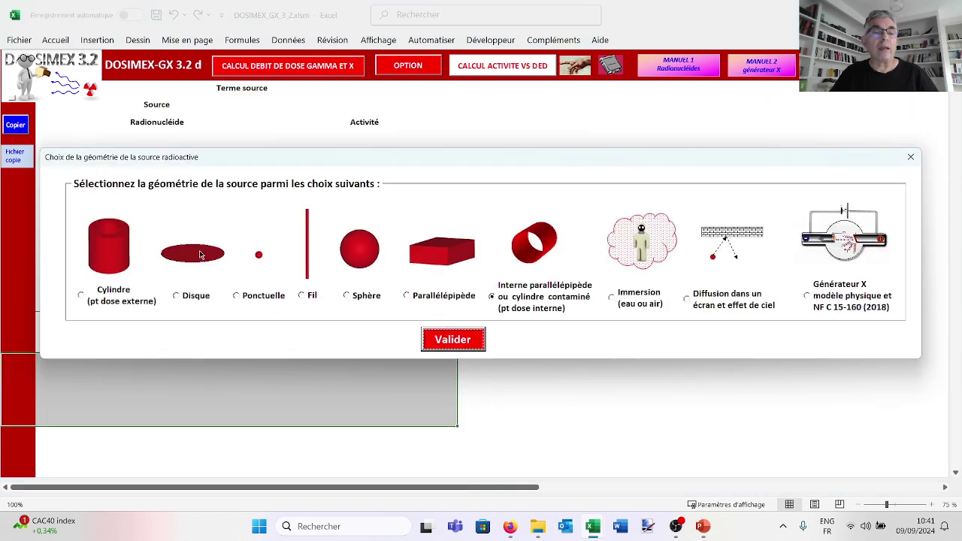
pyautogui.click(237, 296)
pyautogui.click(444, 339)
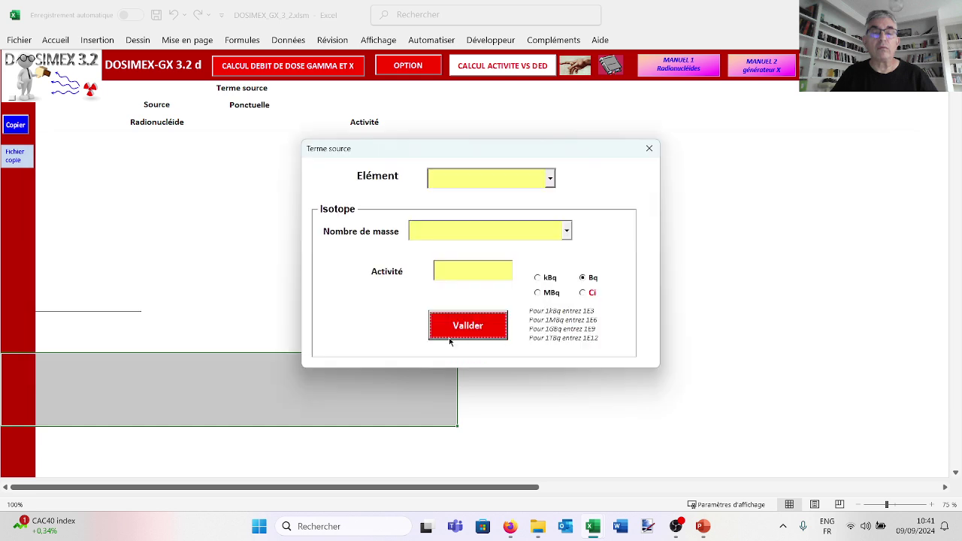
# Define the point source term as Fe with mass number 55 and an activity of 10E12 Bq
pyautogui.write('Fe')
pyautogui.click(569, 236)
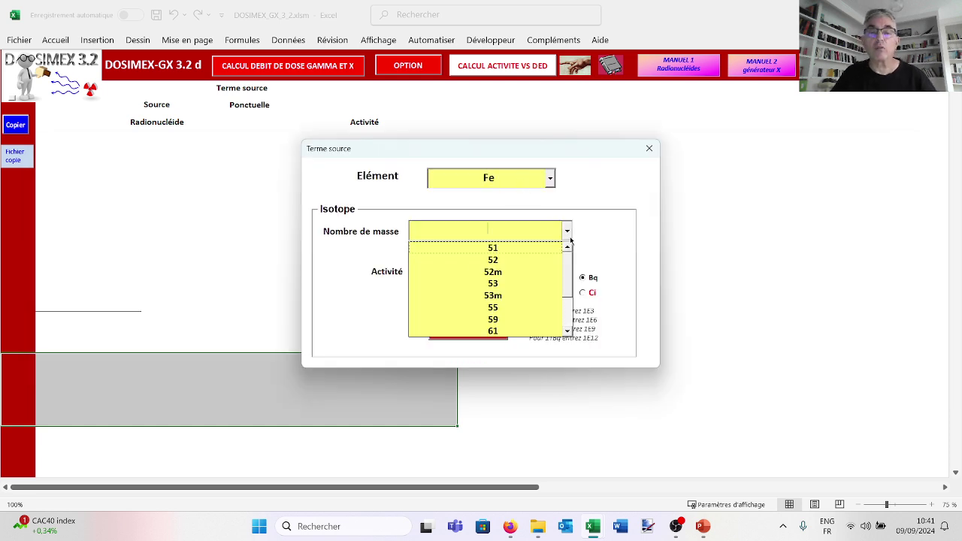
pyautogui.click(516, 306)
pyautogui.click(481, 269)
pyautogui.write('10')
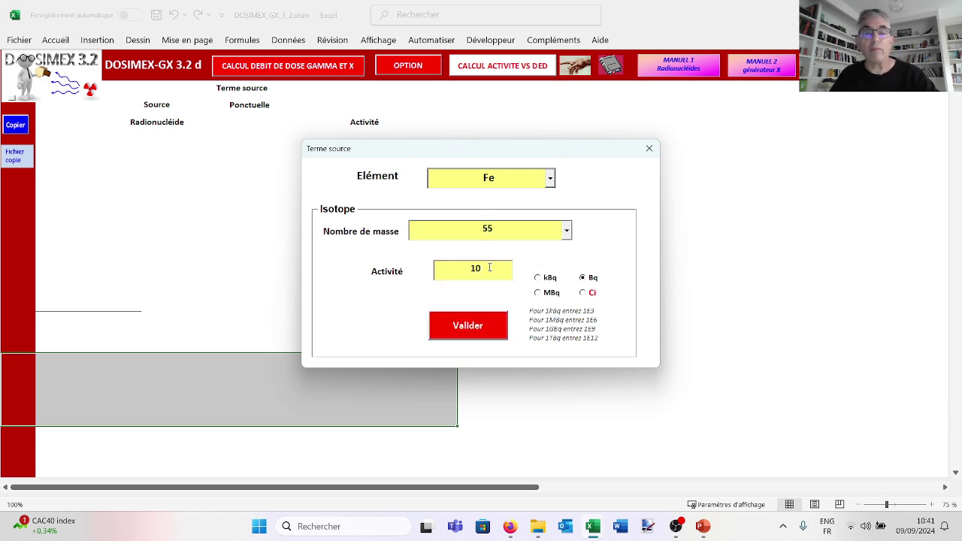
pyautogui.write('E12')
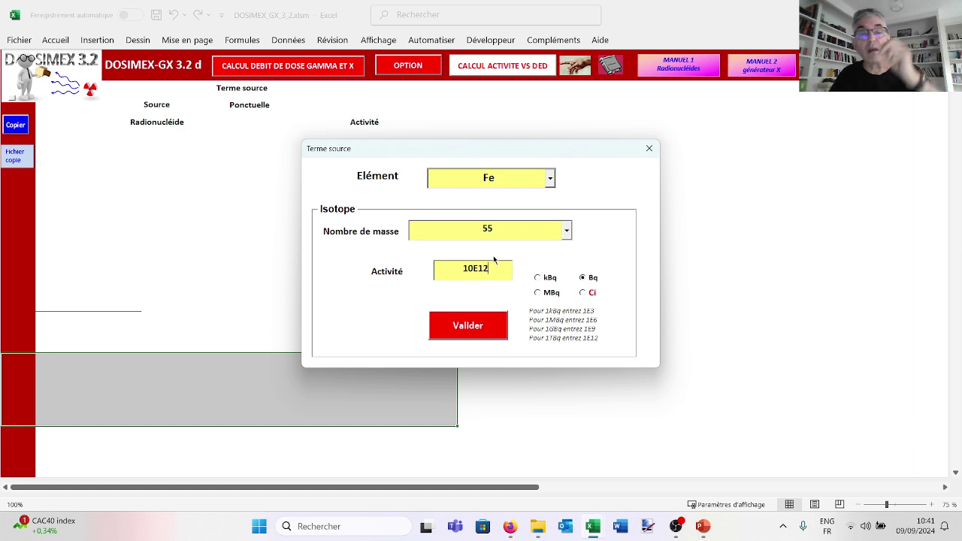
# Validate the 55Fe source term and calculate its H*(10) dose rate at 100 cm without protective screens
pyautogui.click(475, 325)
pyautogui.click(466, 302)
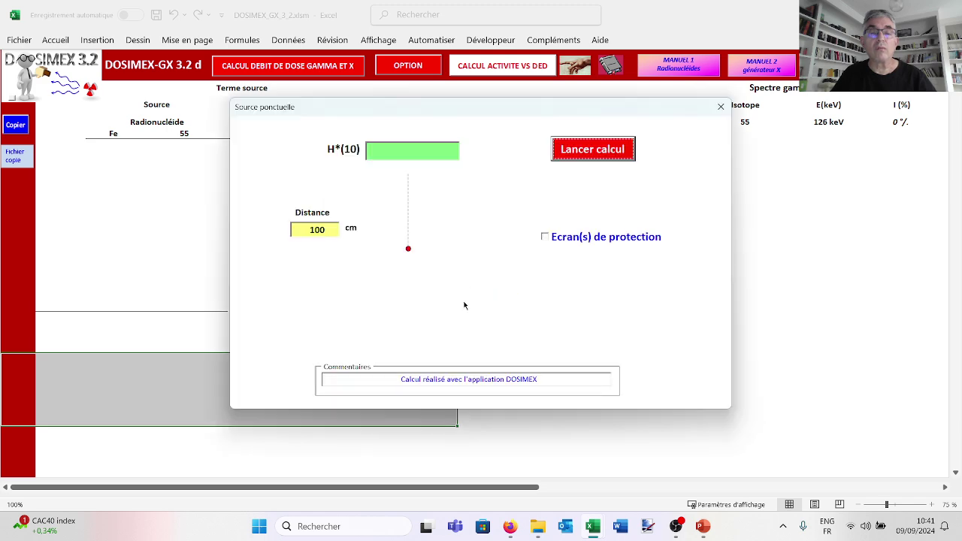
pyautogui.click(594, 154)
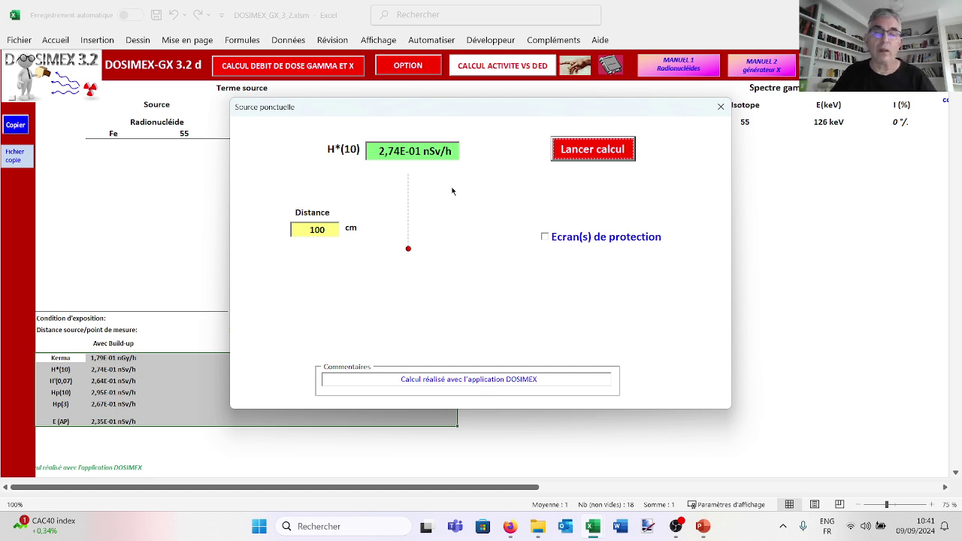
pyautogui.click(720, 107)
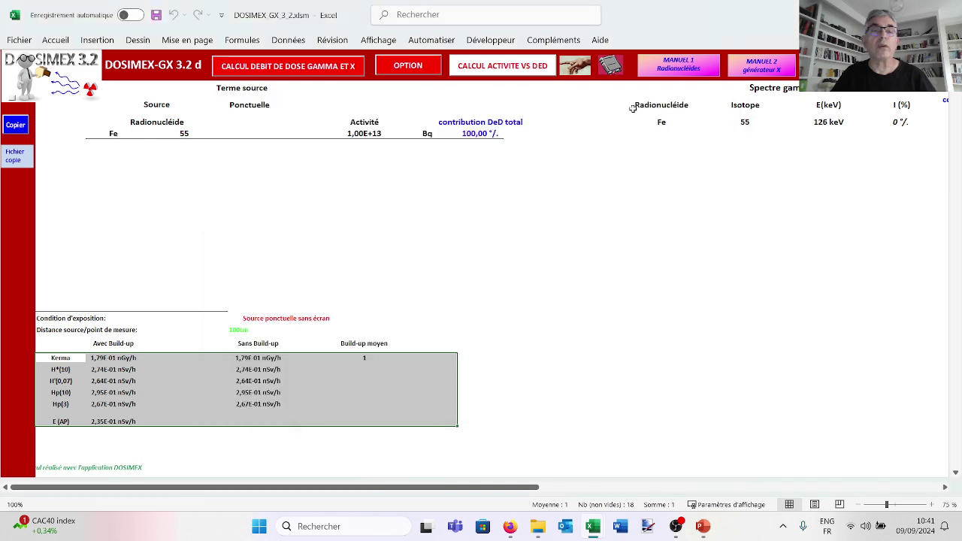
# Start a new gamma and X dose rate calculation with the point source geometry and choose Co with mass number 60
pyautogui.click(311, 76)
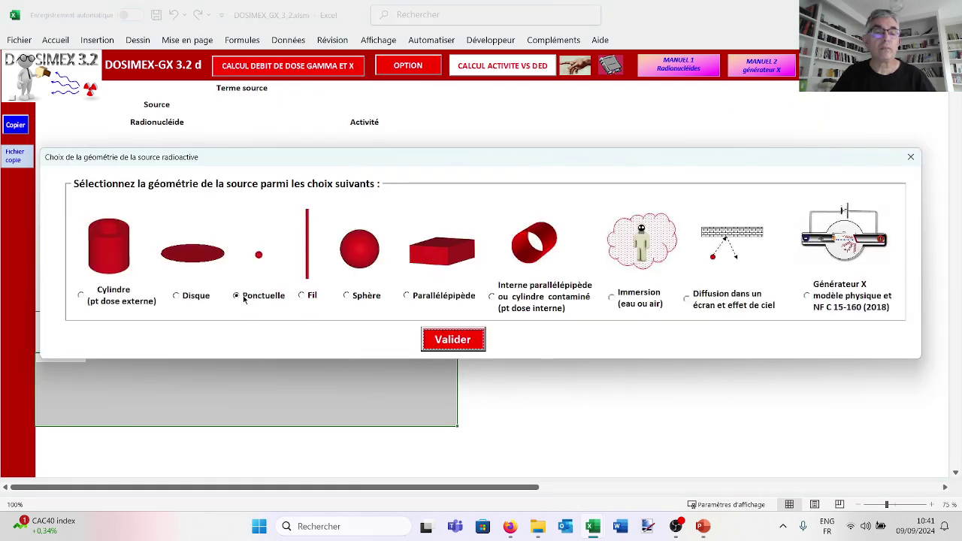
pyautogui.click(444, 340)
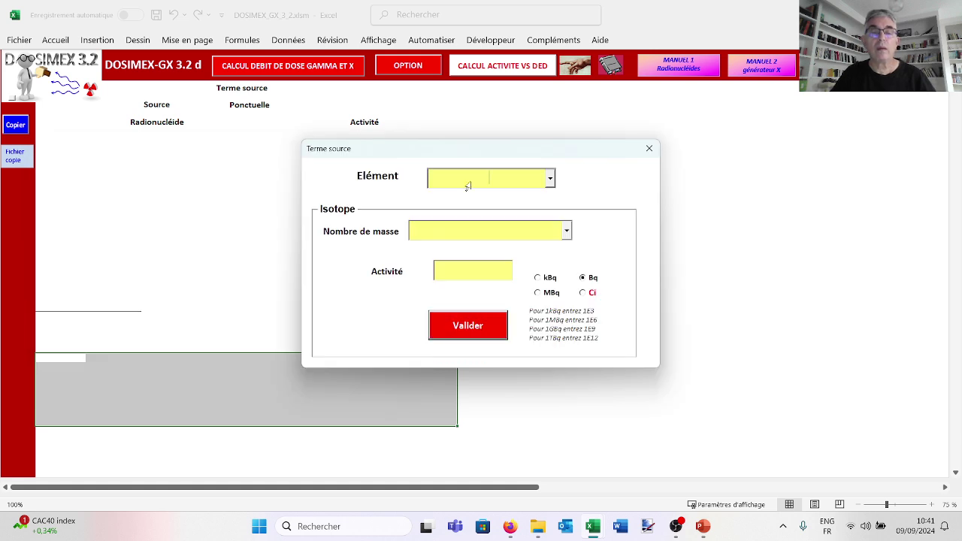
pyautogui.write('Co')
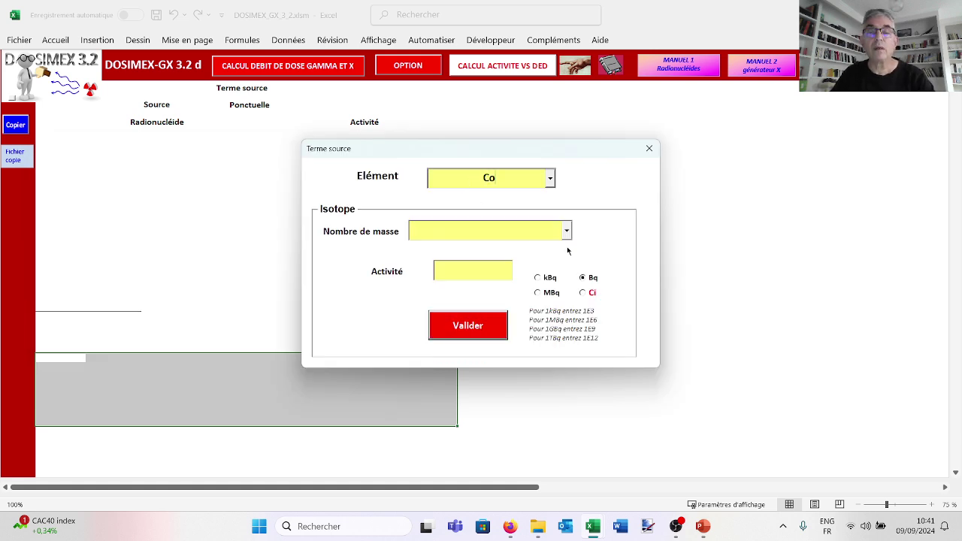
pyautogui.click(568, 235)
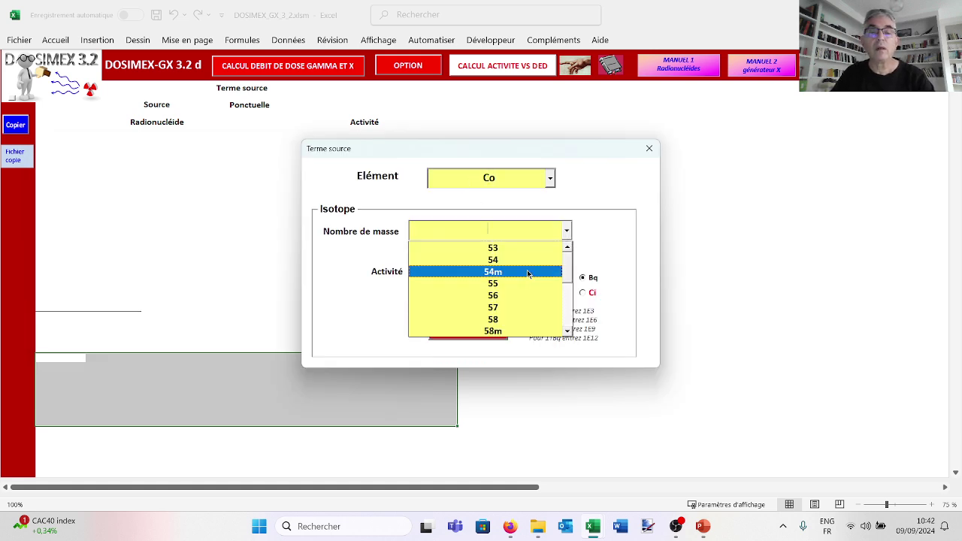
pyautogui.click(569, 333)
pyautogui.click(569, 333)
pyautogui.click(541, 318)
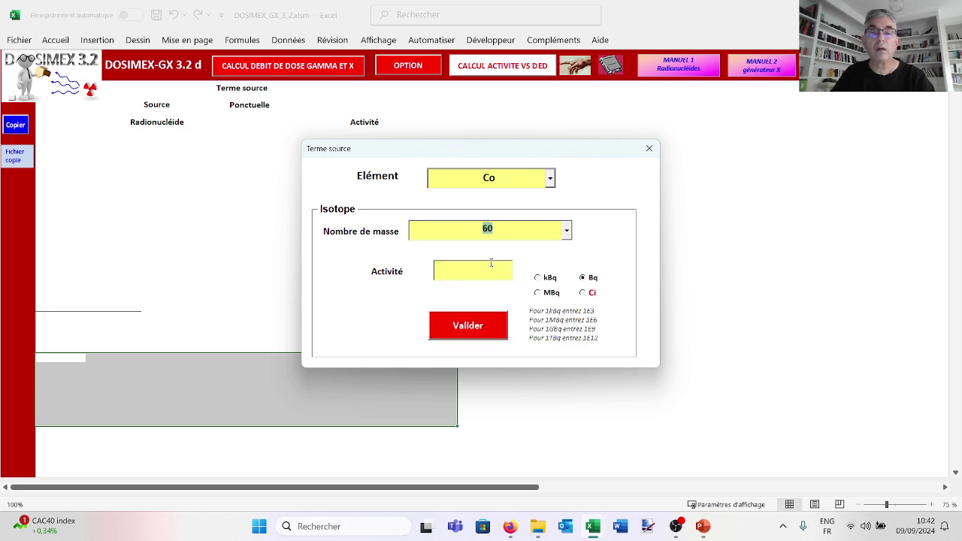
# Set the 60Co activity to 10E12 Bq and calculate its H*(10) dose rate at 100 cm without protective screens
pyautogui.click(491, 265)
pyautogui.write('10E12')
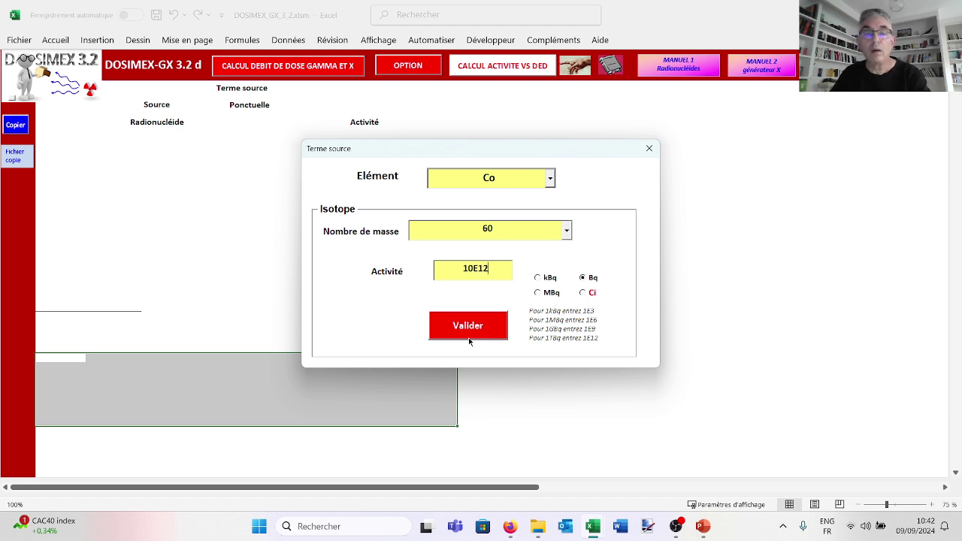
pyautogui.click(468, 336)
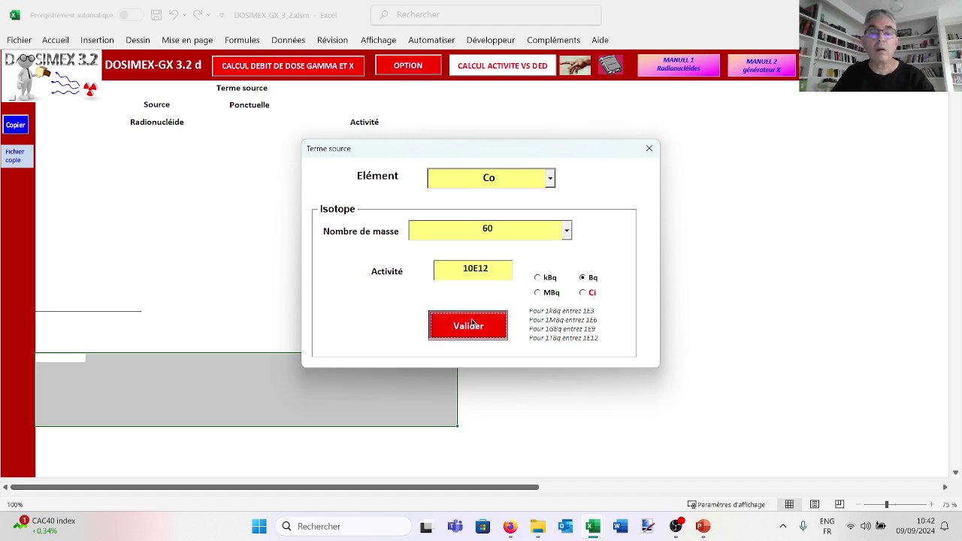
pyautogui.click(470, 309)
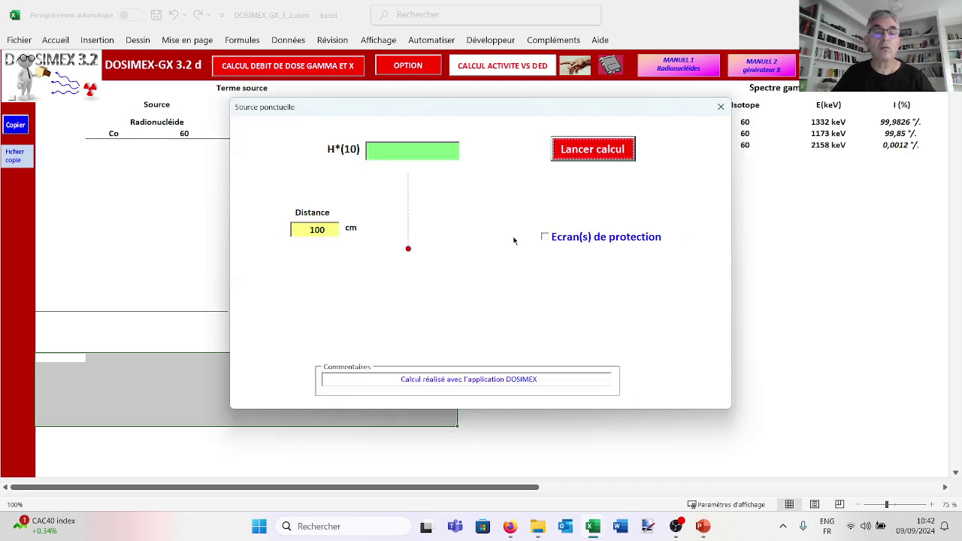
pyautogui.click(572, 155)
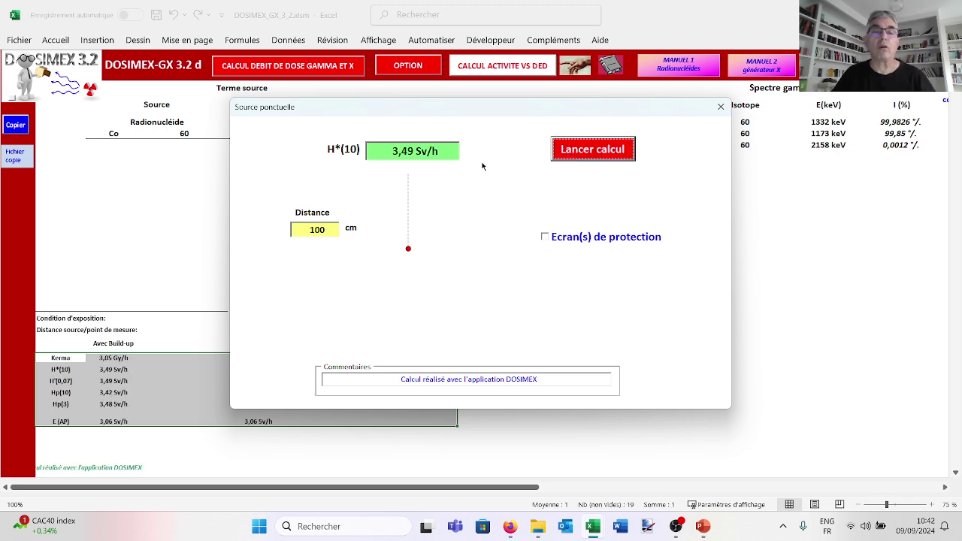